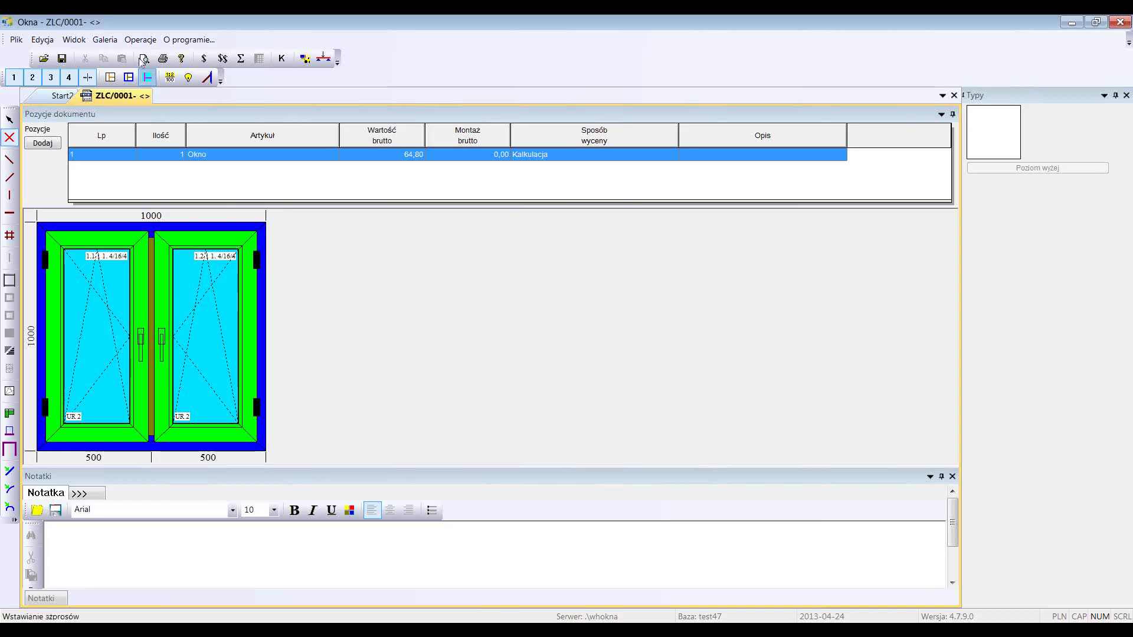
Preview the Deklaracja właściwości użytkowych report for the window and review its table of declared performance properties.
left_click(144, 59)
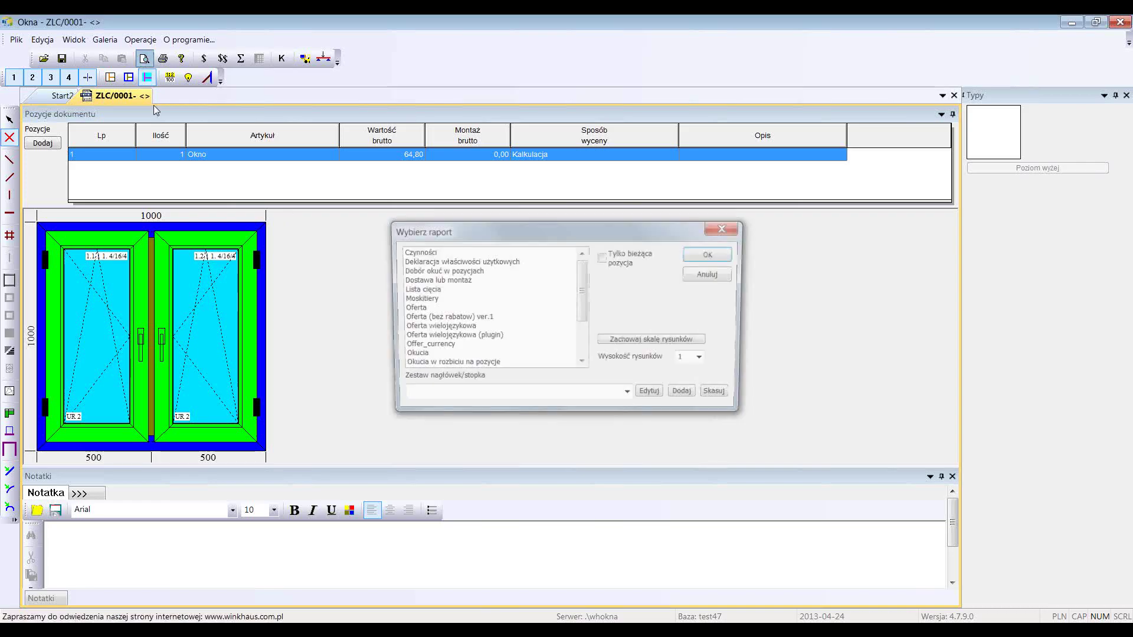
left_click(471, 263)
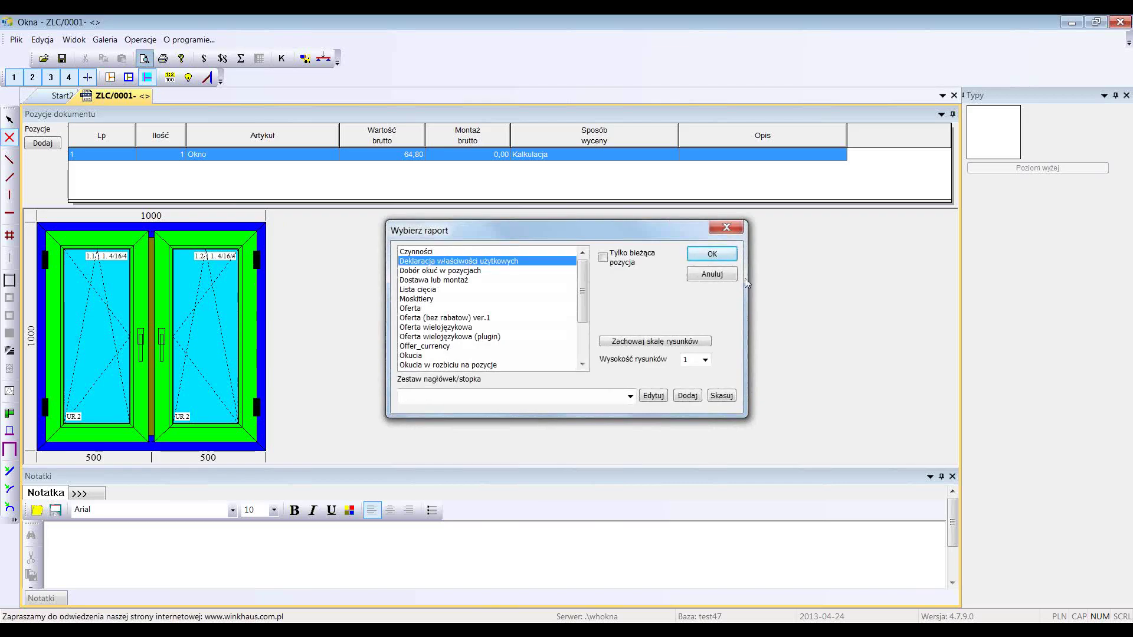
left_click(725, 255)
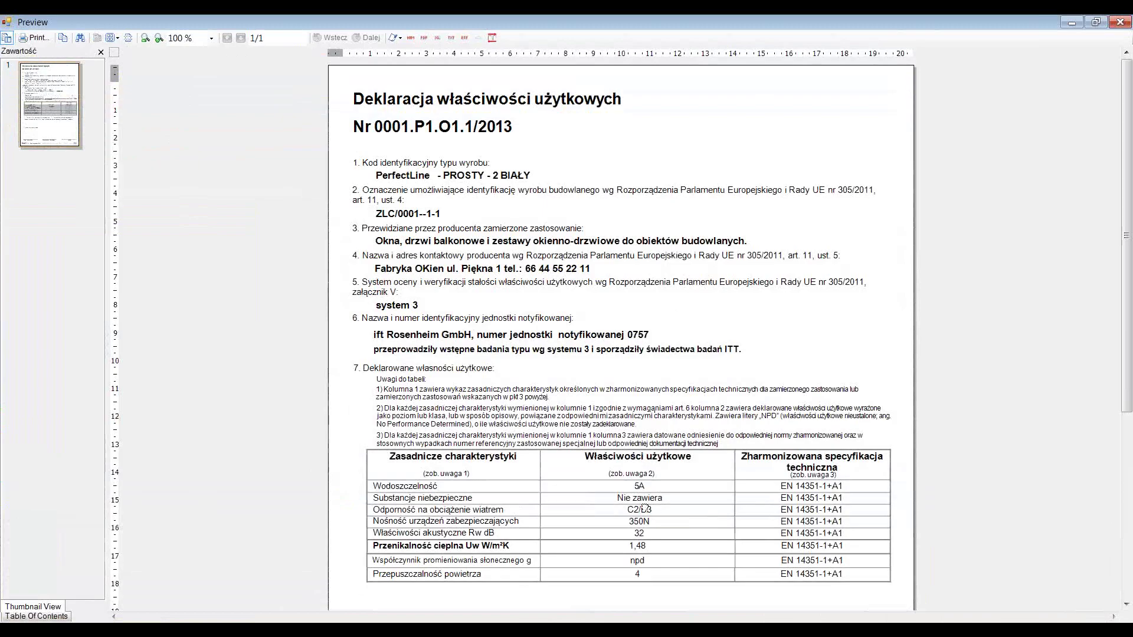
scroll(583, 482, "down", 1)
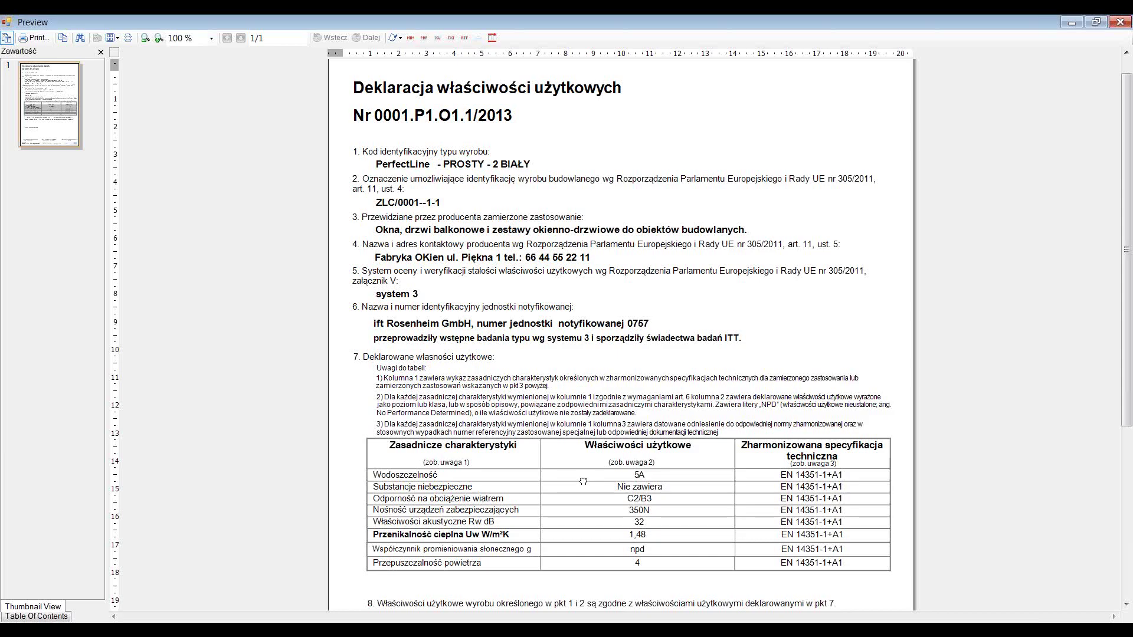
scroll(583, 482, "down", 1)
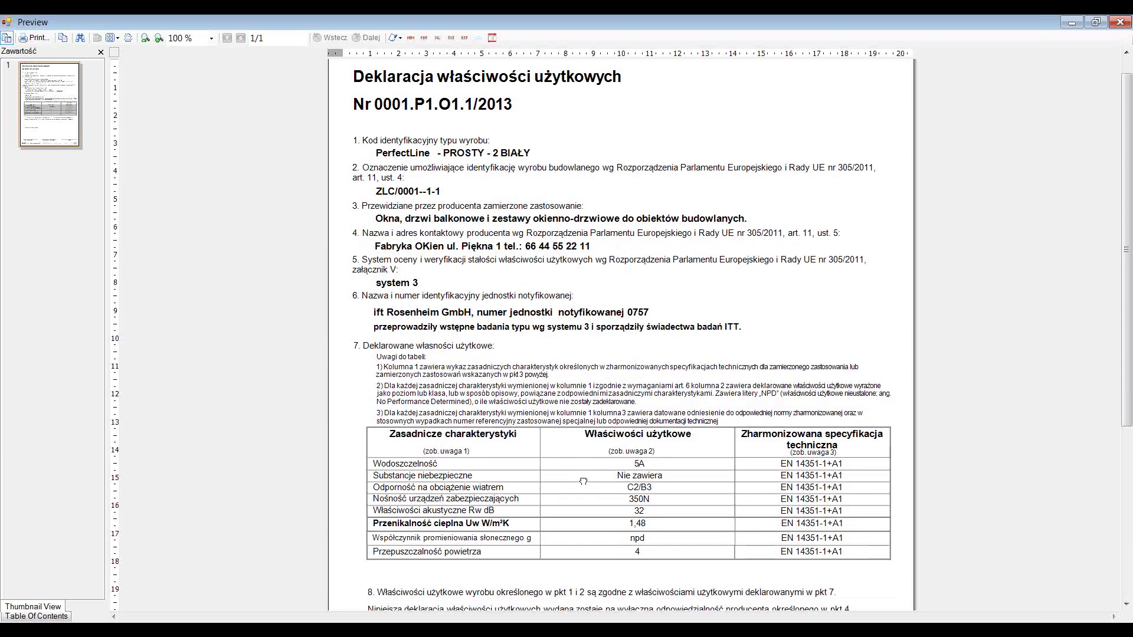
scroll(583, 482, "down", 2)
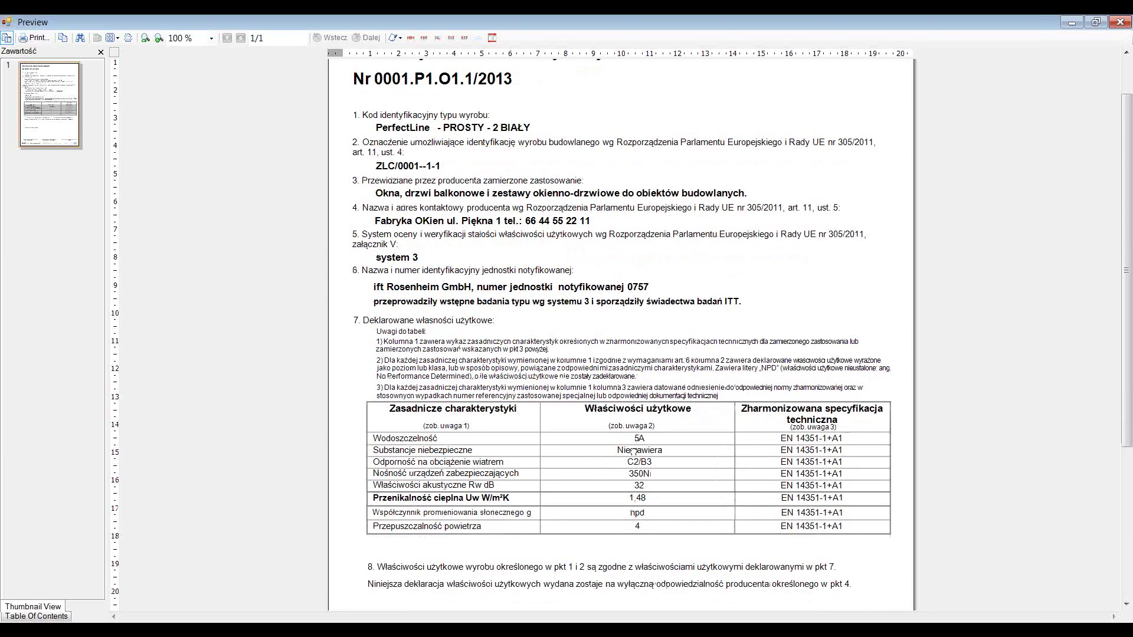
scroll(651, 449, "down", 1)
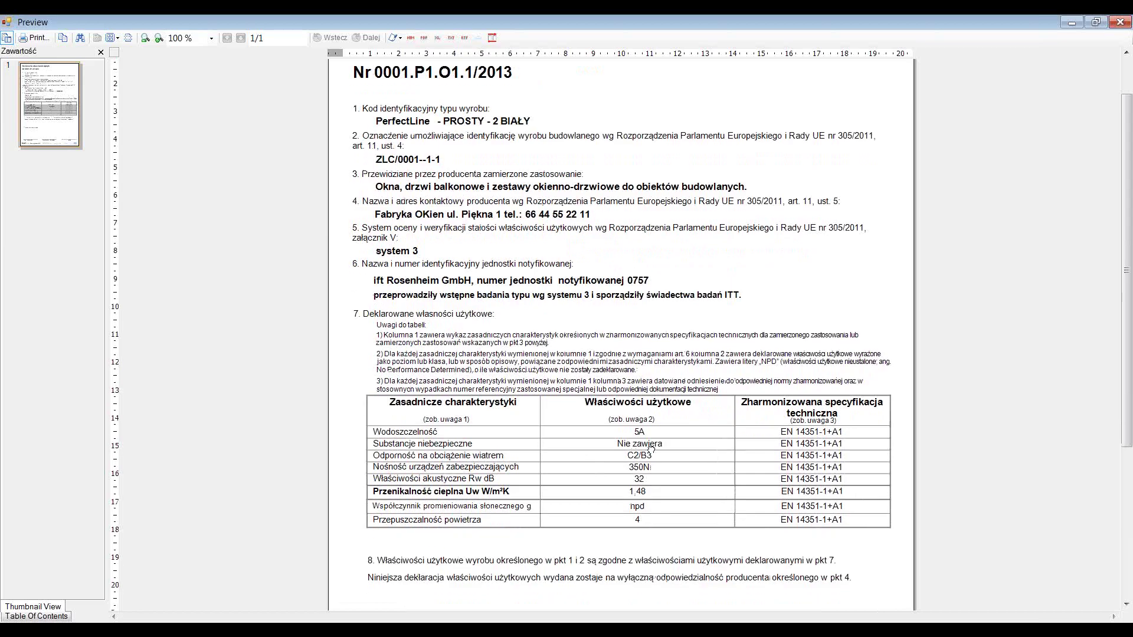
scroll(583, 464, "up", 1)
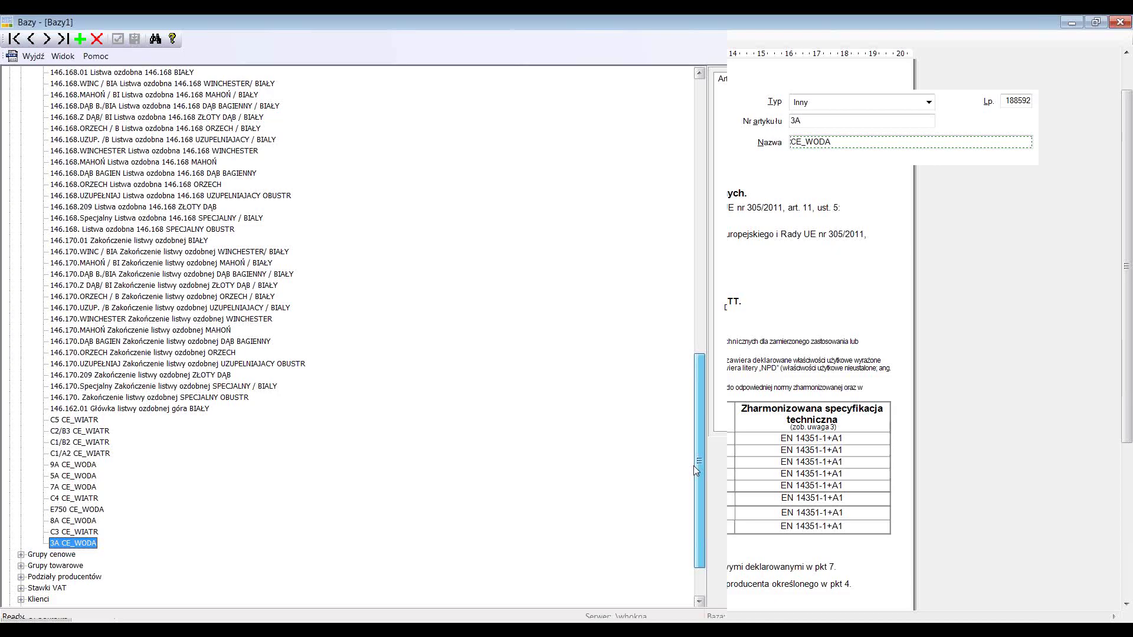
In the Bazy database, expand the list of all types and view the frame script of PerfectLine kl. A - PROSTY.
scroll(697, 471, "up", 10)
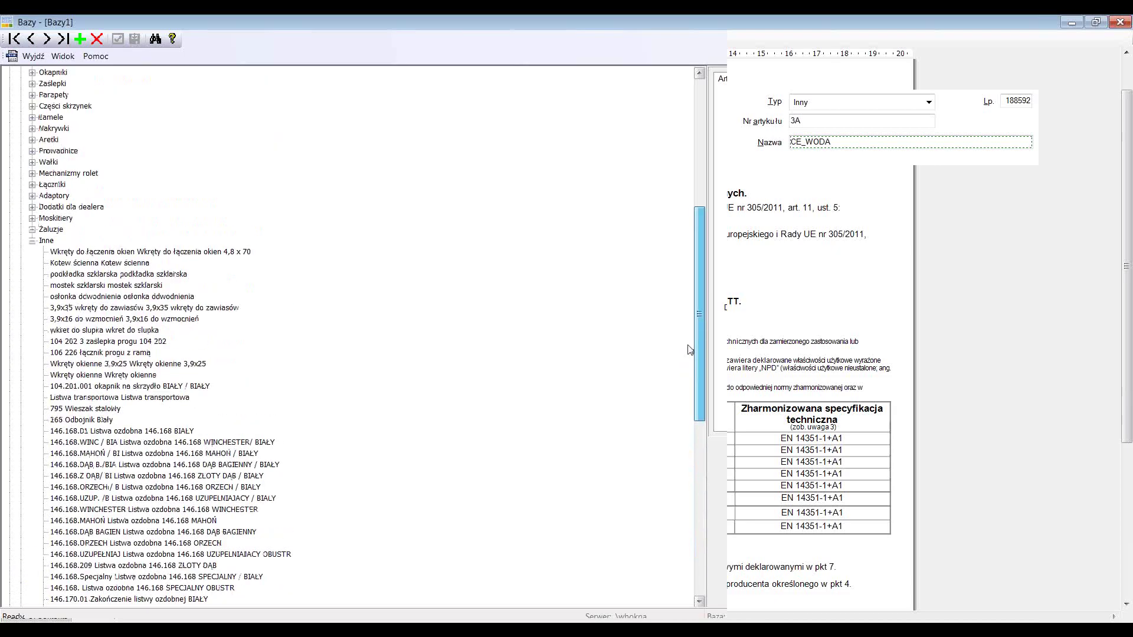
scroll(689, 227, "up", 10)
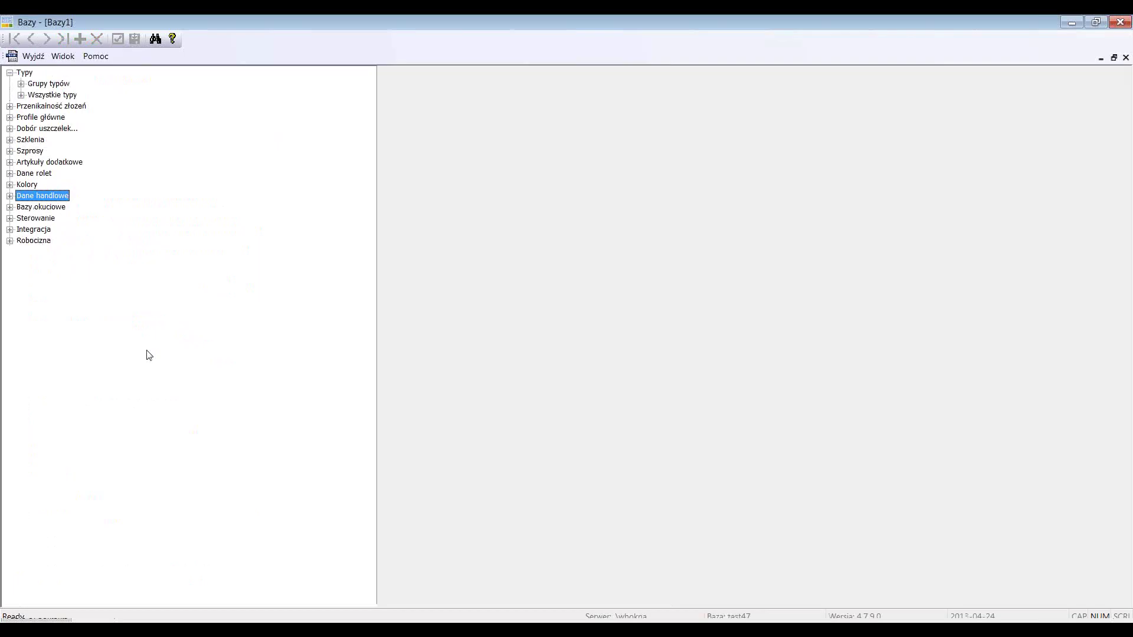
left_click(22, 95)
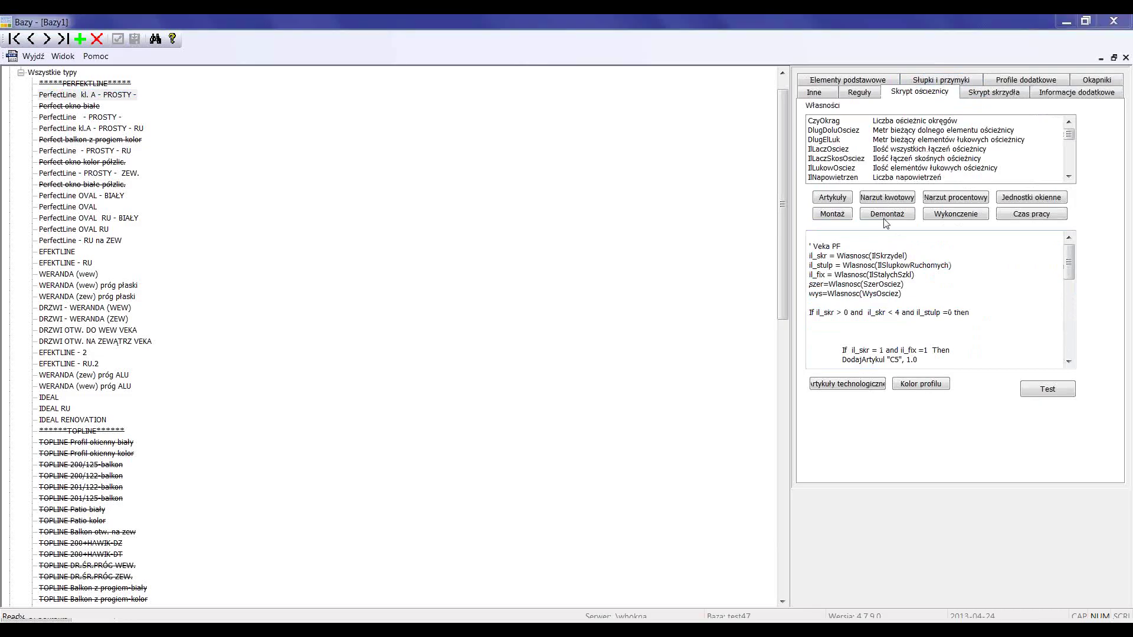
left_click(878, 250)
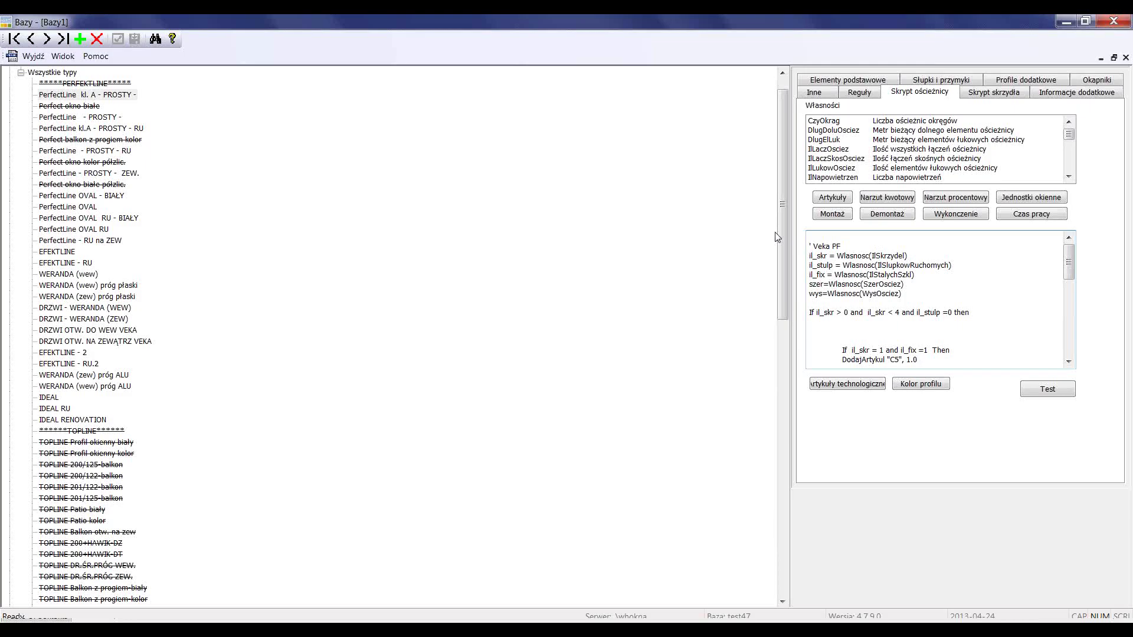
scroll(776, 238, "down", 1)
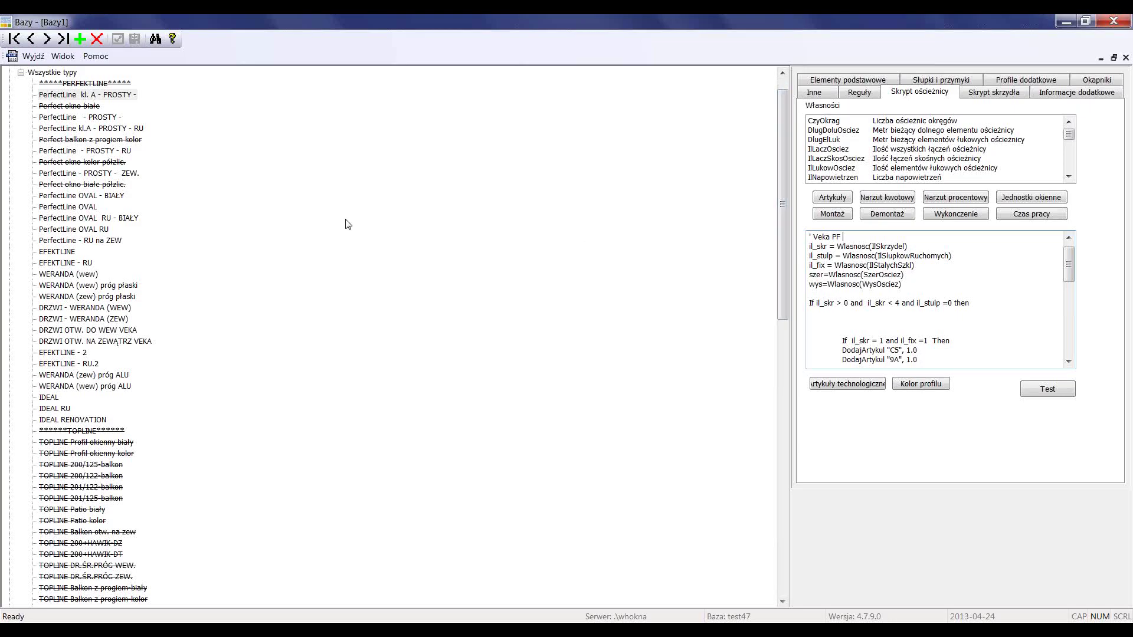
Compare the frame scripts of the PerfectLine PROSTY, IDEAL and IDEAL RENOVATION types, finishing on IDEAL.
left_click(87, 117)
left_click(86, 95)
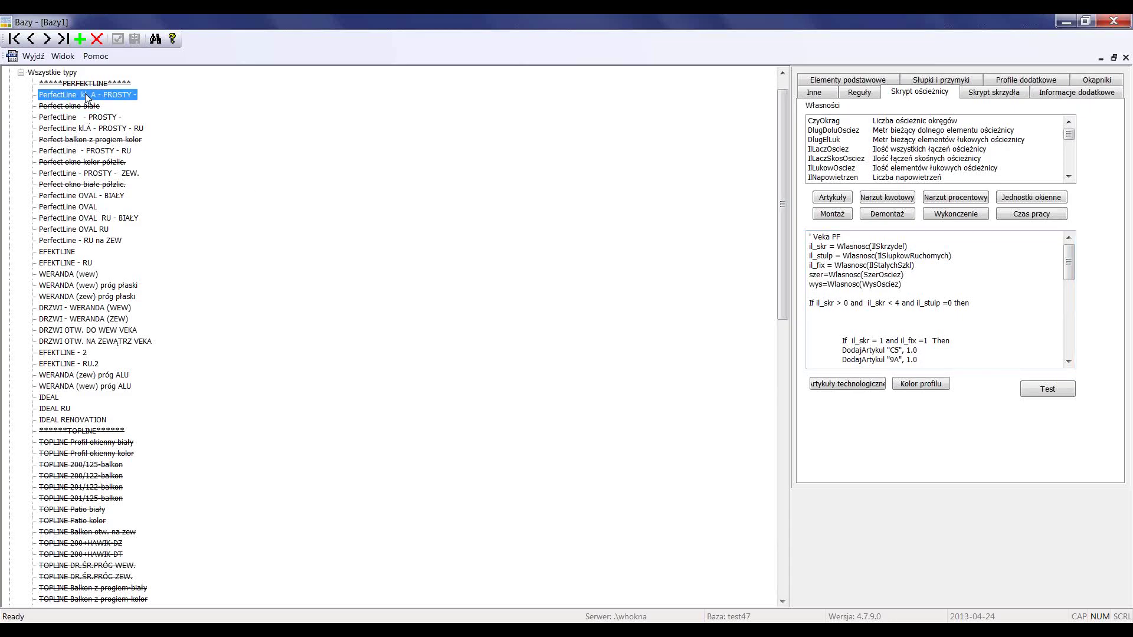
left_click(86, 118)
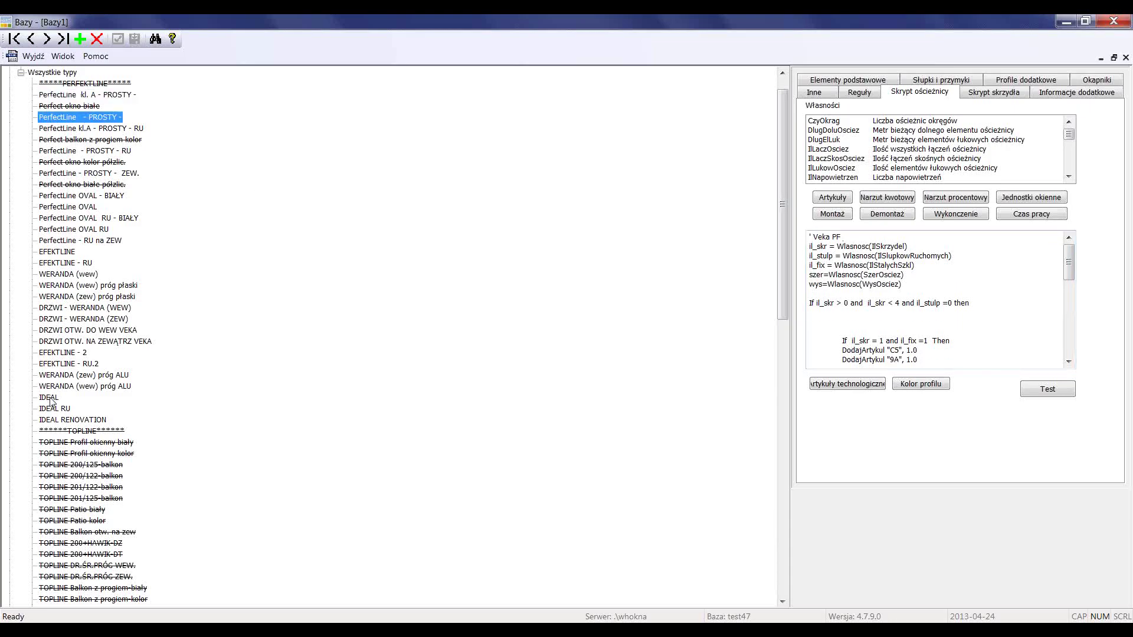
left_click(50, 398)
left_click(53, 421)
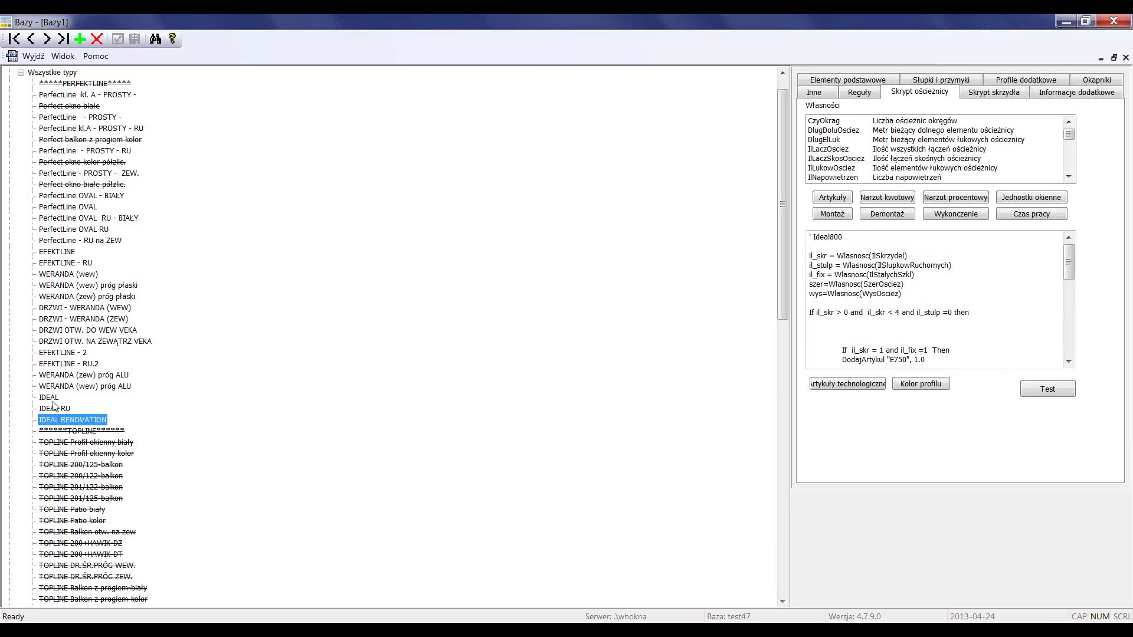
left_click(51, 398)
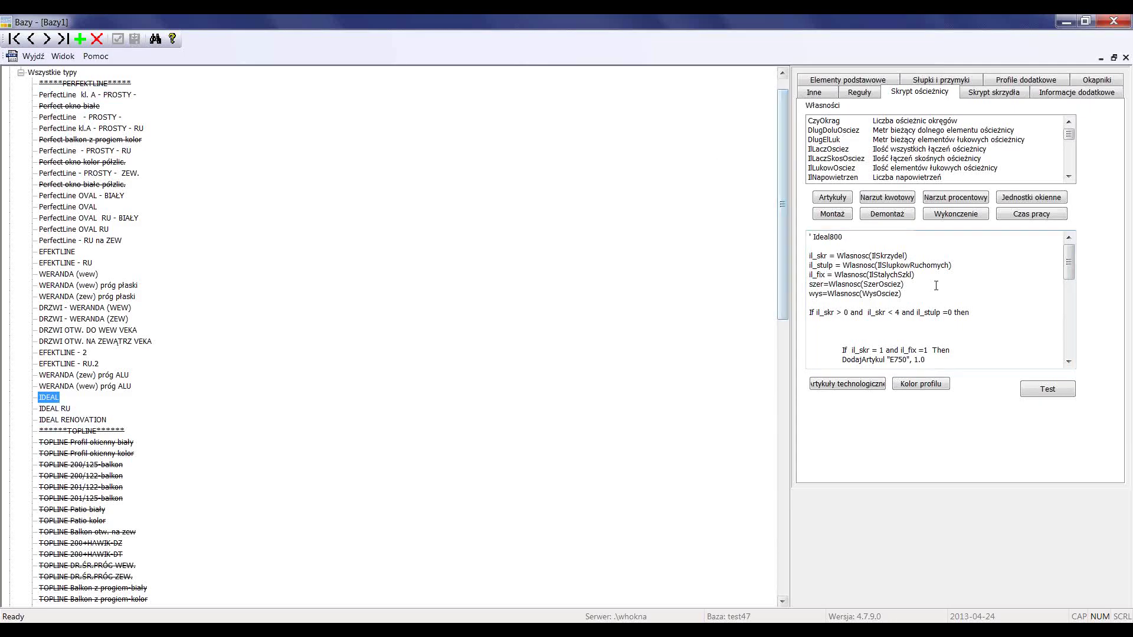
Read through the IDEAL frame script's DodajArtykul conditions, examining the il_stulp=1 block at its end.
left_click(907, 247)
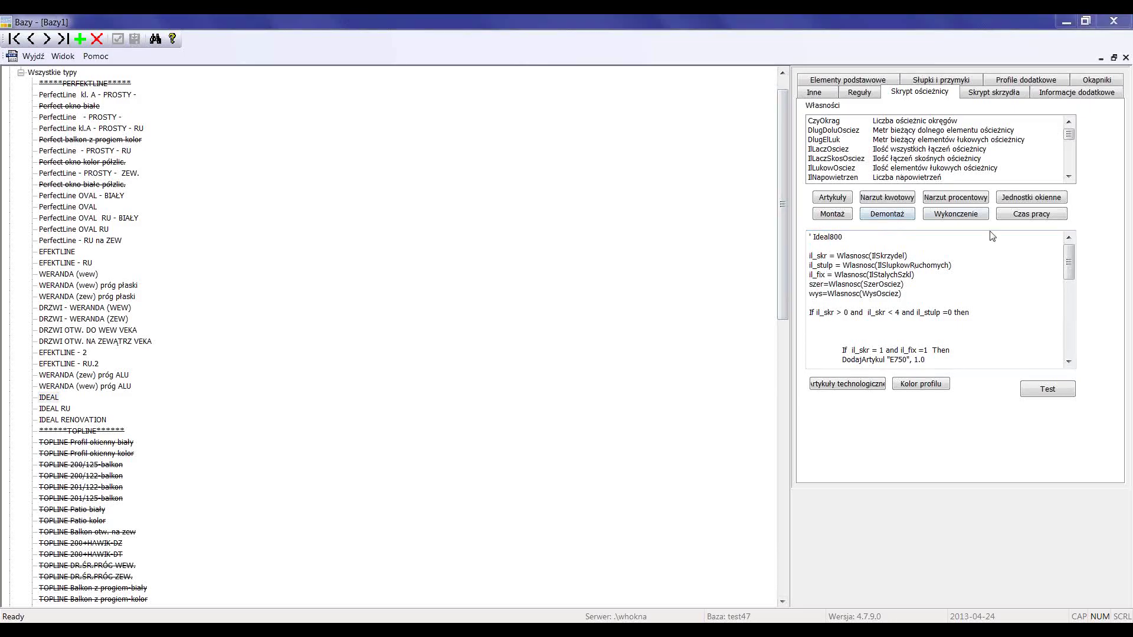
left_click_drag(1068, 266, 1068, 291)
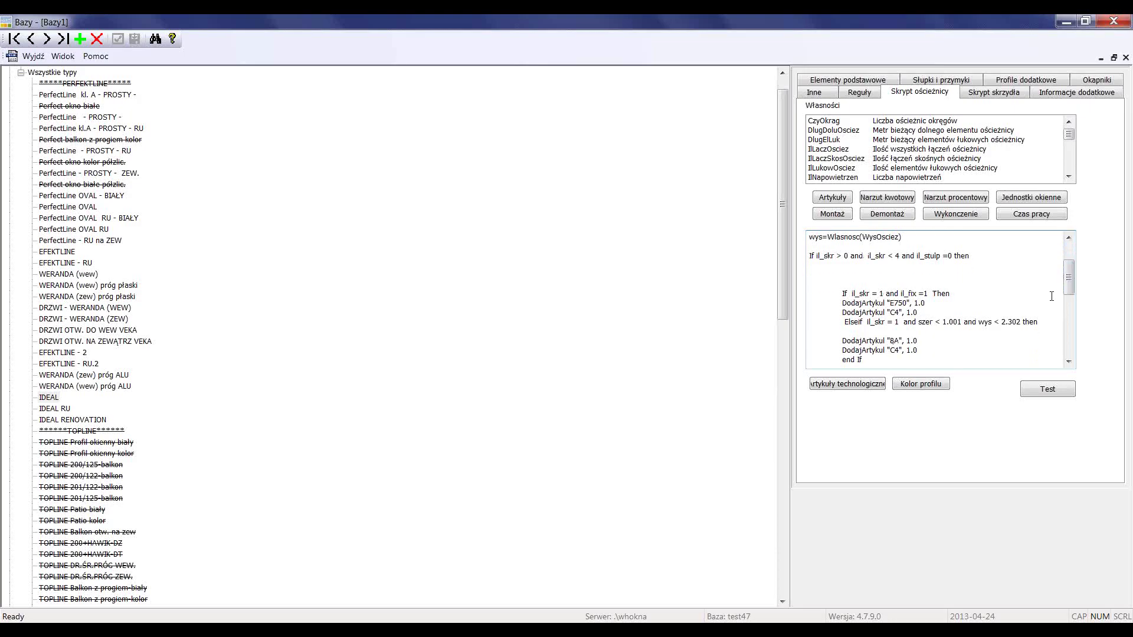
left_click_drag(1069, 293, 1076, 354)
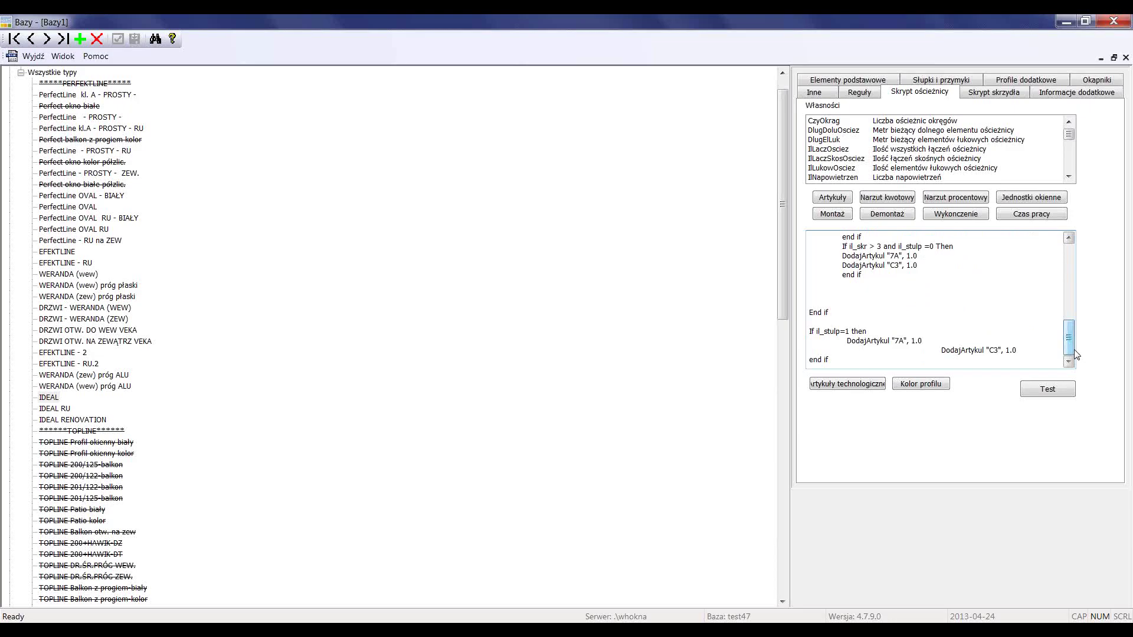
double_click(1014, 350)
left_click_drag(993, 349, 891, 314)
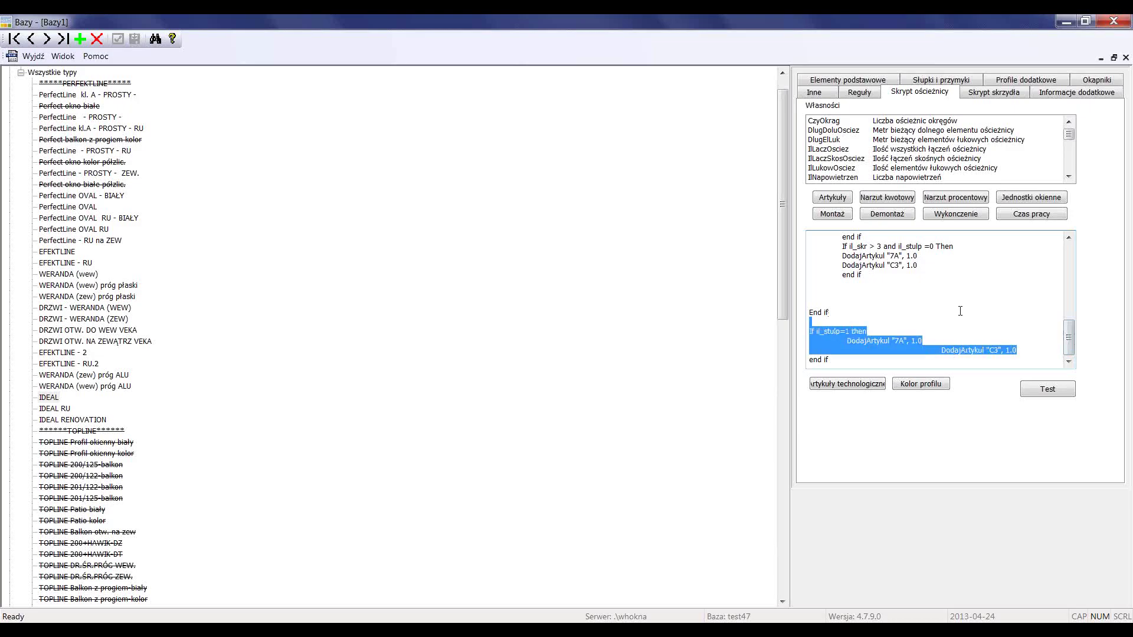
left_click(960, 311)
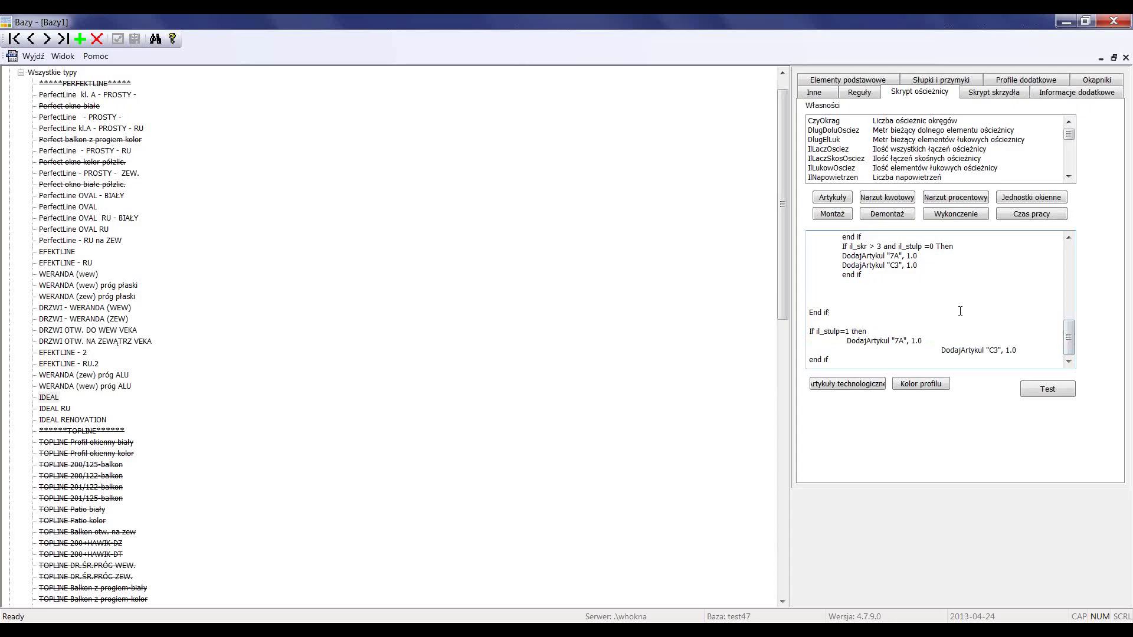
left_click_drag(1069, 334, 1068, 255)
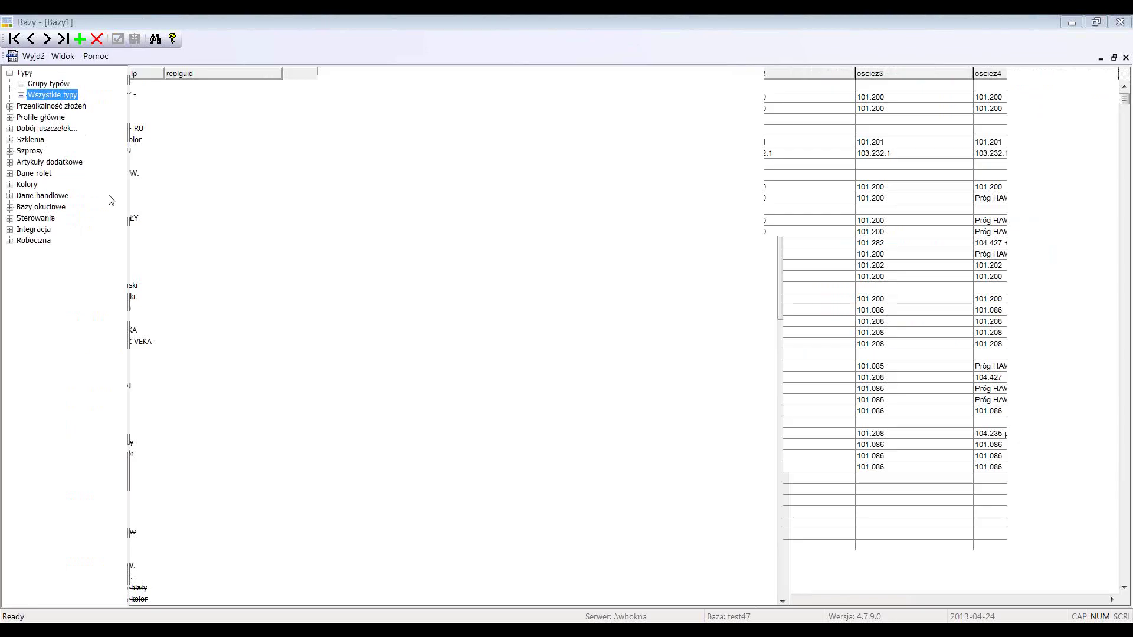
Inspect the article records C5 CE_WIATR, 9A CE_WODA and C3 CE_WIATR in the Inne group of the trade data.
double_click(109, 199)
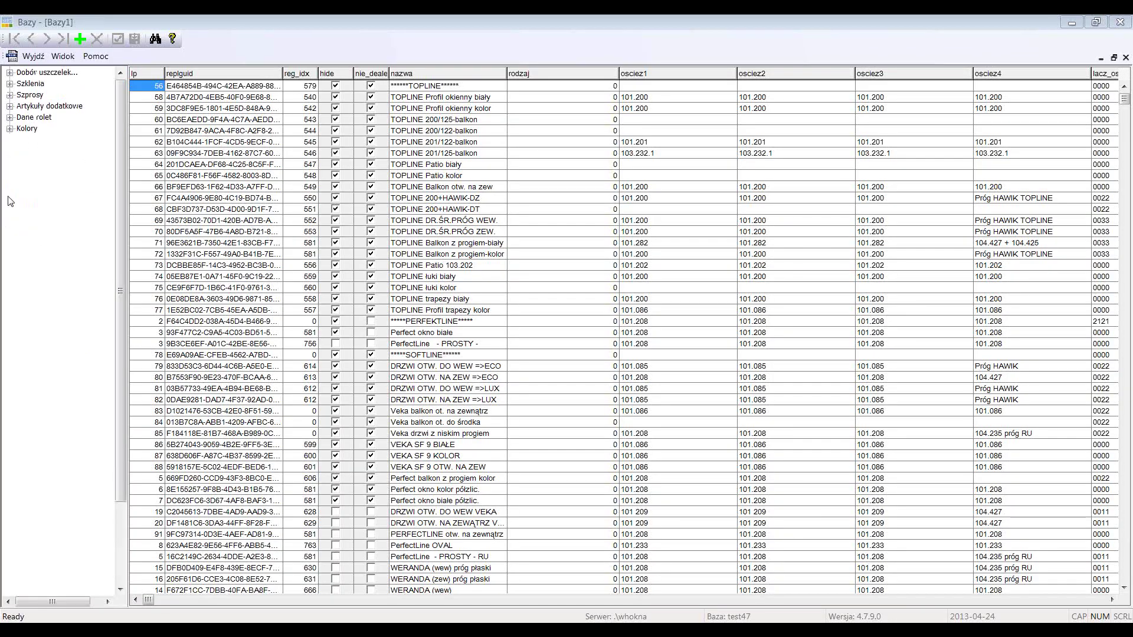
left_click(33, 487)
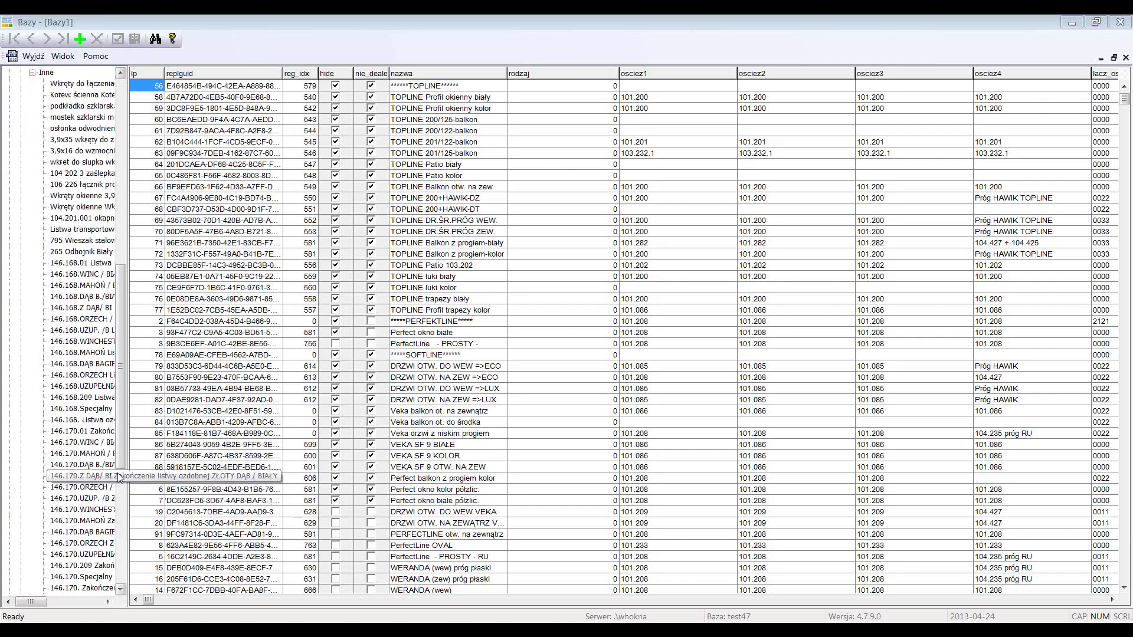
scroll(118, 476, "down", 9)
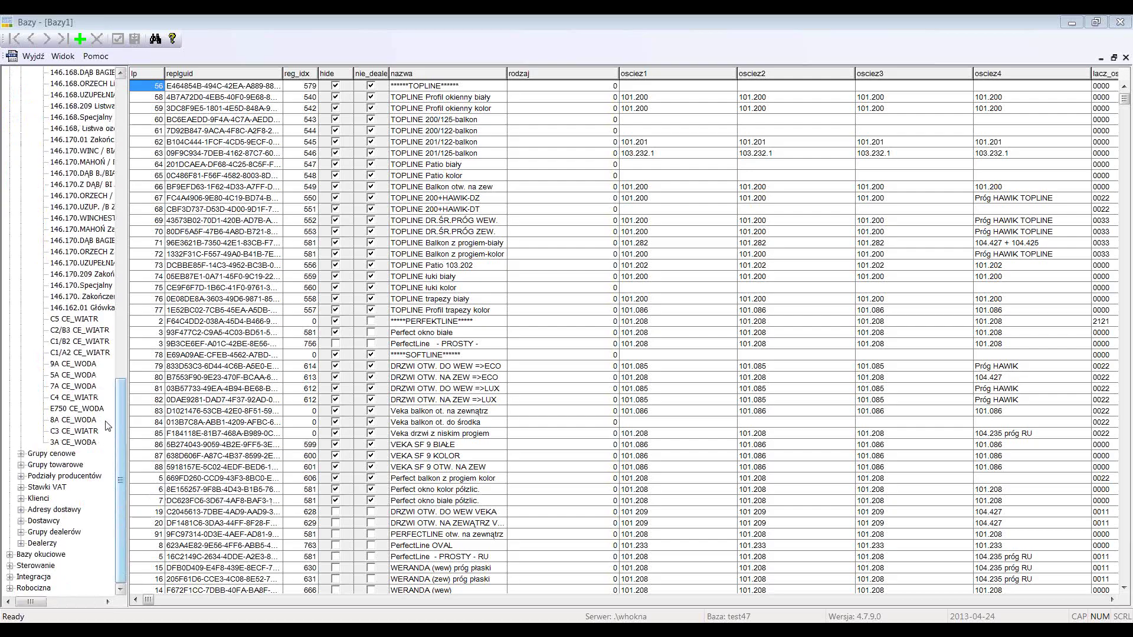
left_click(71, 320)
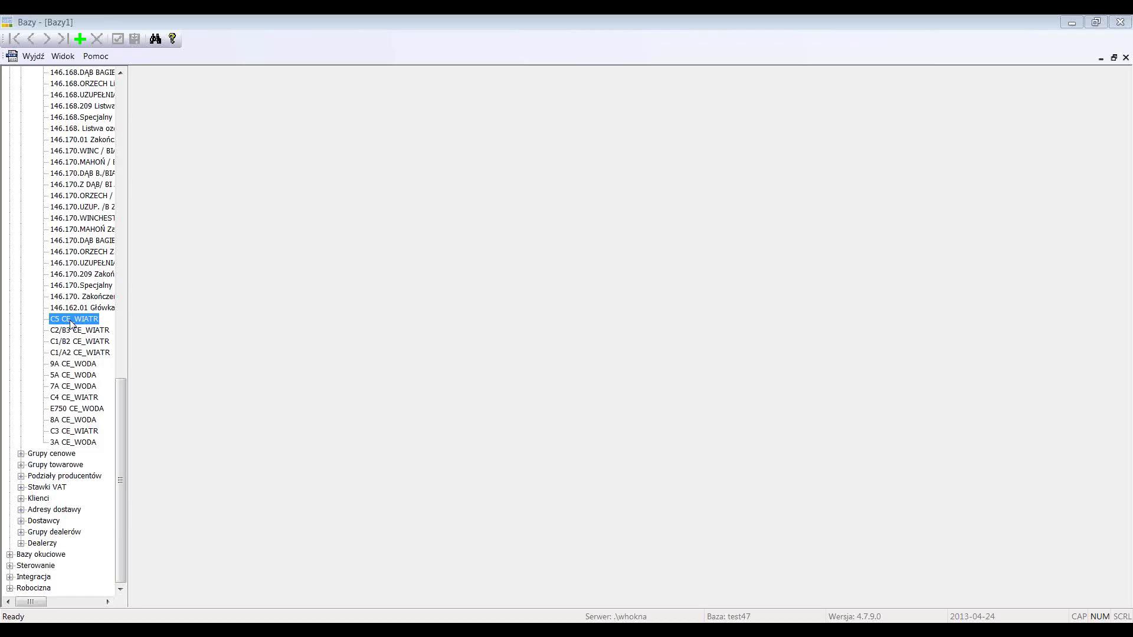
double_click(70, 320)
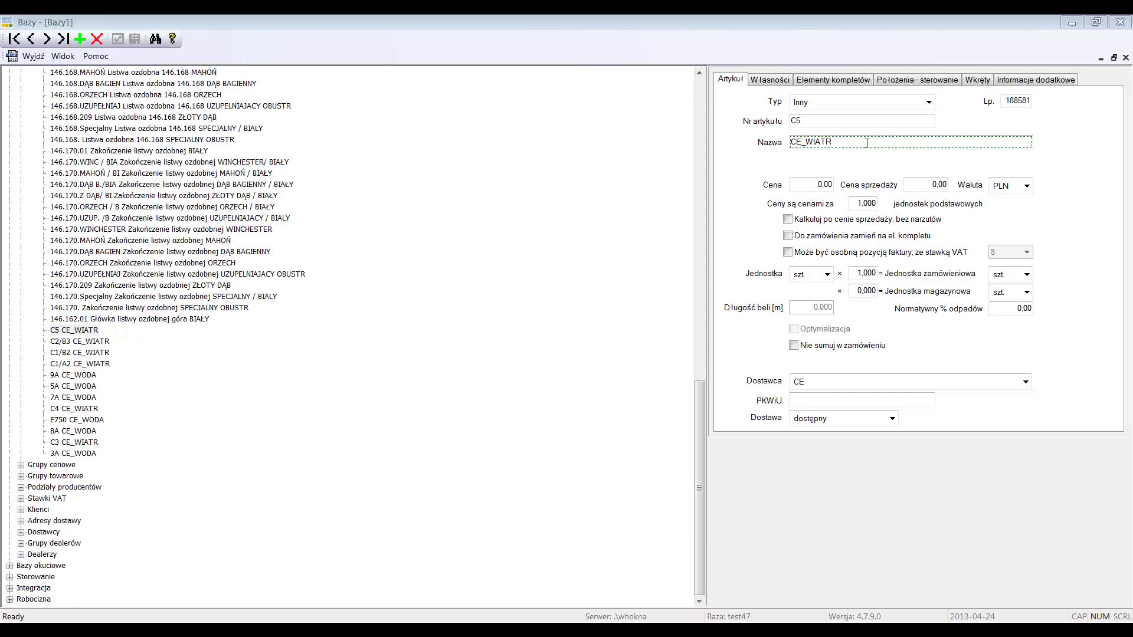
left_click(97, 376)
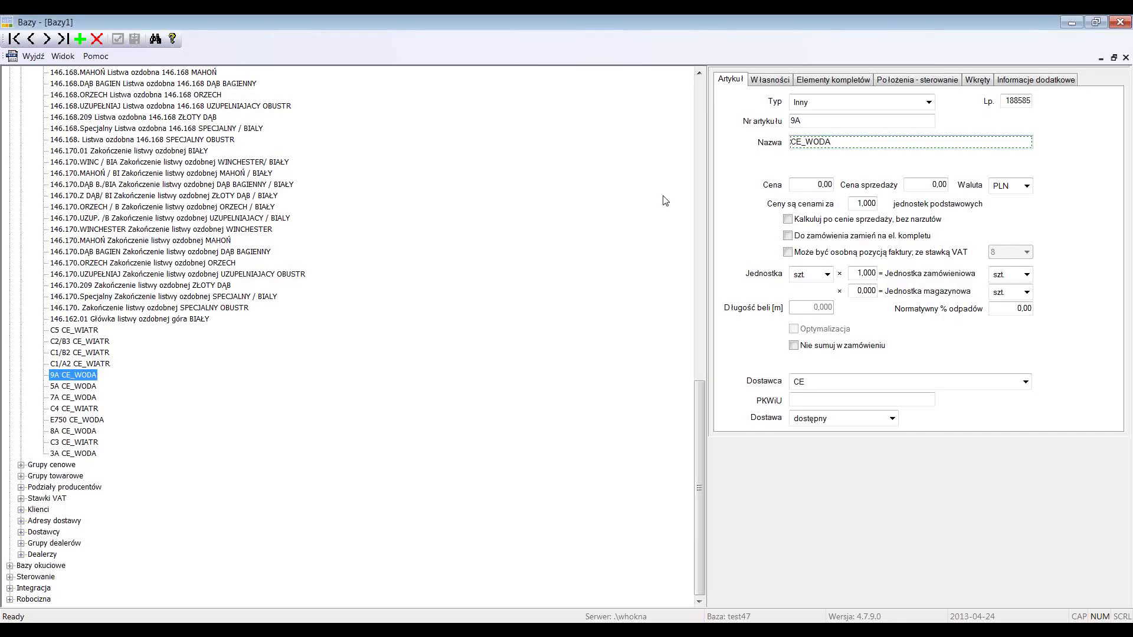
left_click(93, 443)
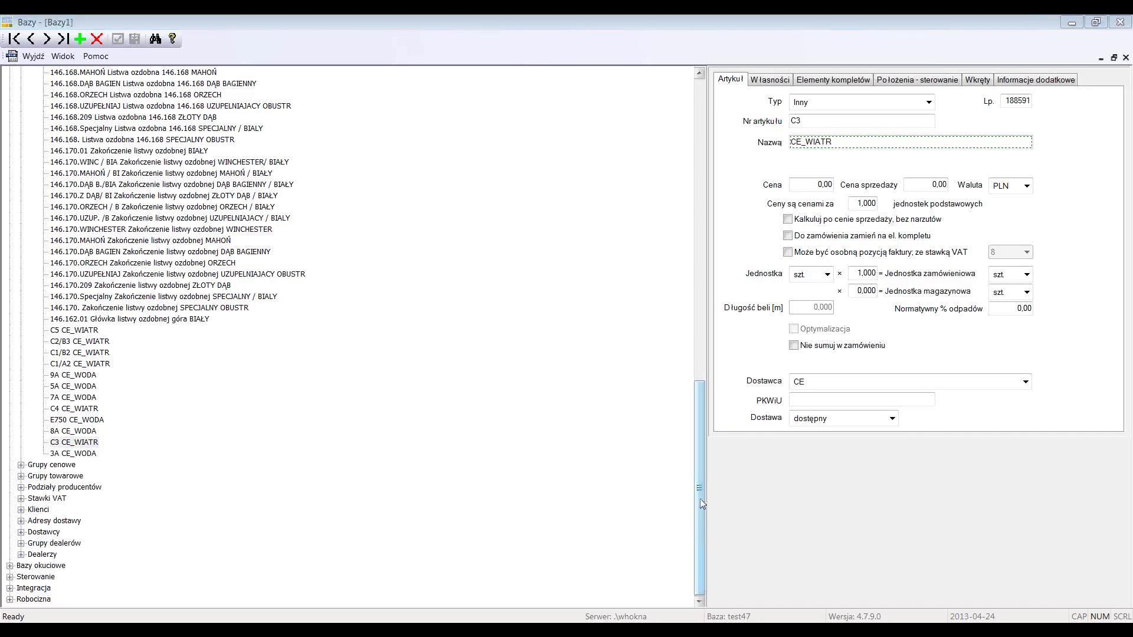
Reopen the frame script of PerfectLine kl. A - PROSTY and read it down to the il_stulp=1 condition.
left_click_drag(702, 503, 376, 182)
double_click(61, 94)
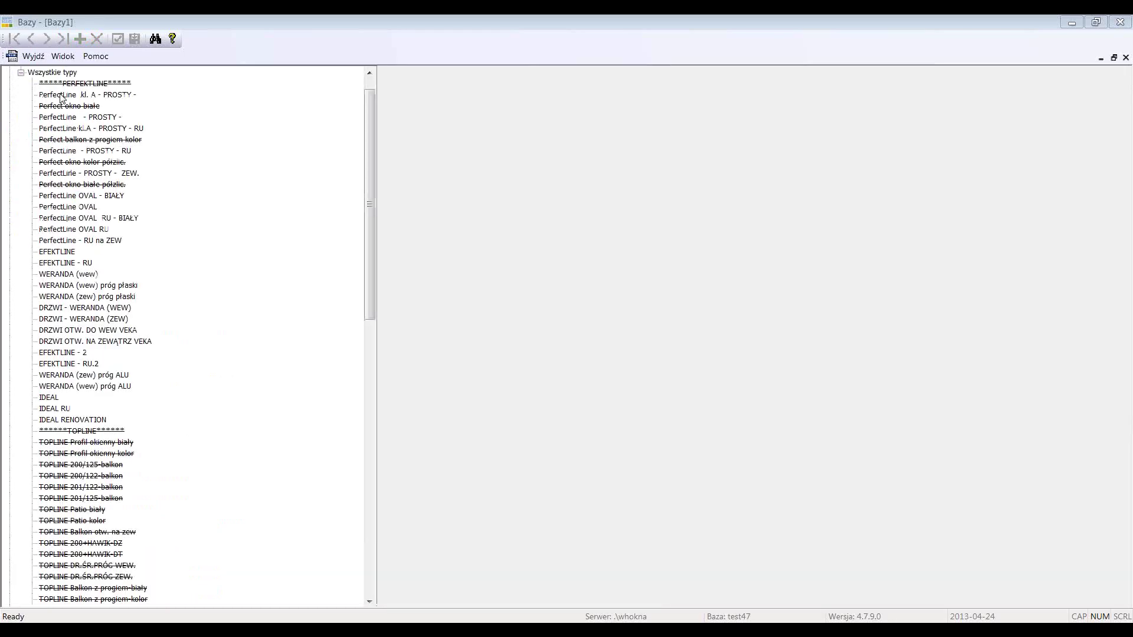
left_click(62, 95)
left_click(919, 79)
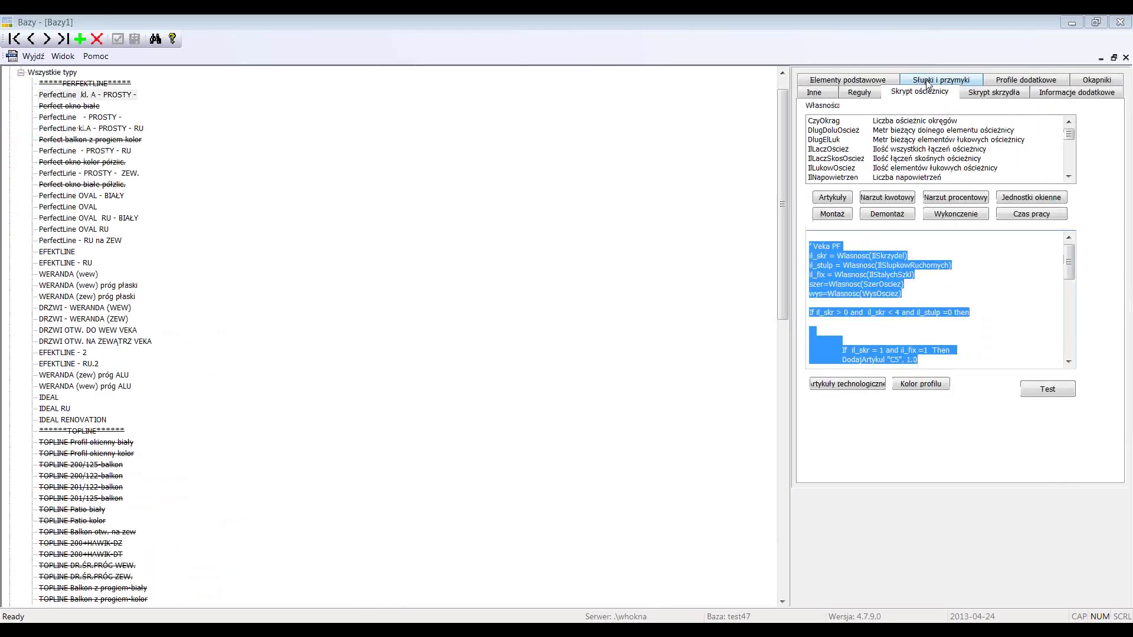
left_click_drag(1069, 249, 1070, 334)
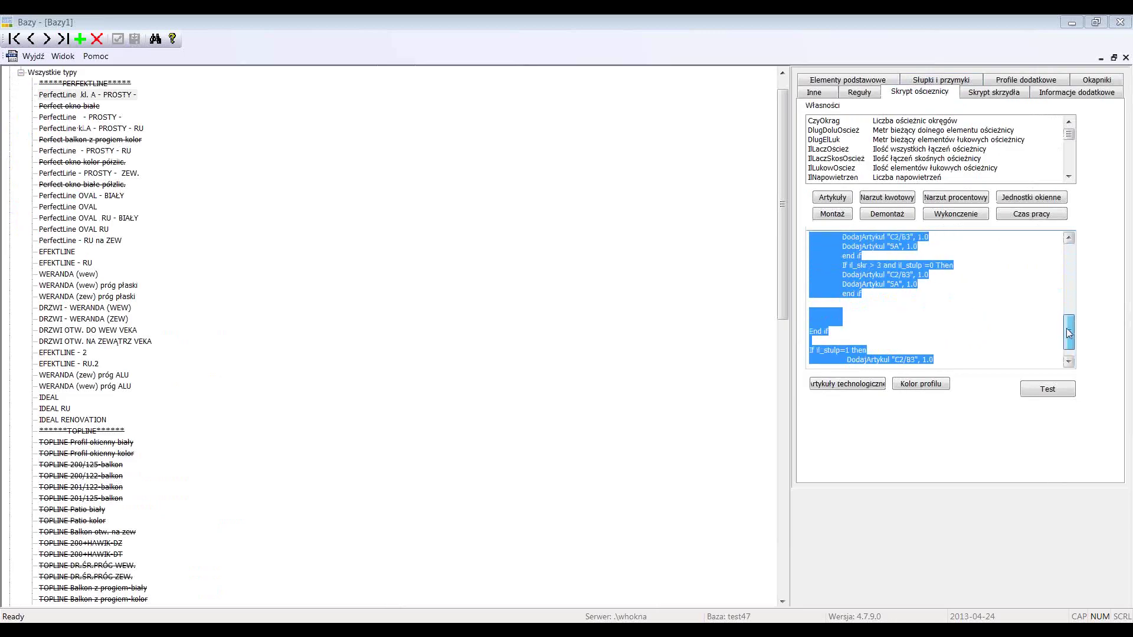
Switch back to the declaration report preview and close it.
left_click(688, 51)
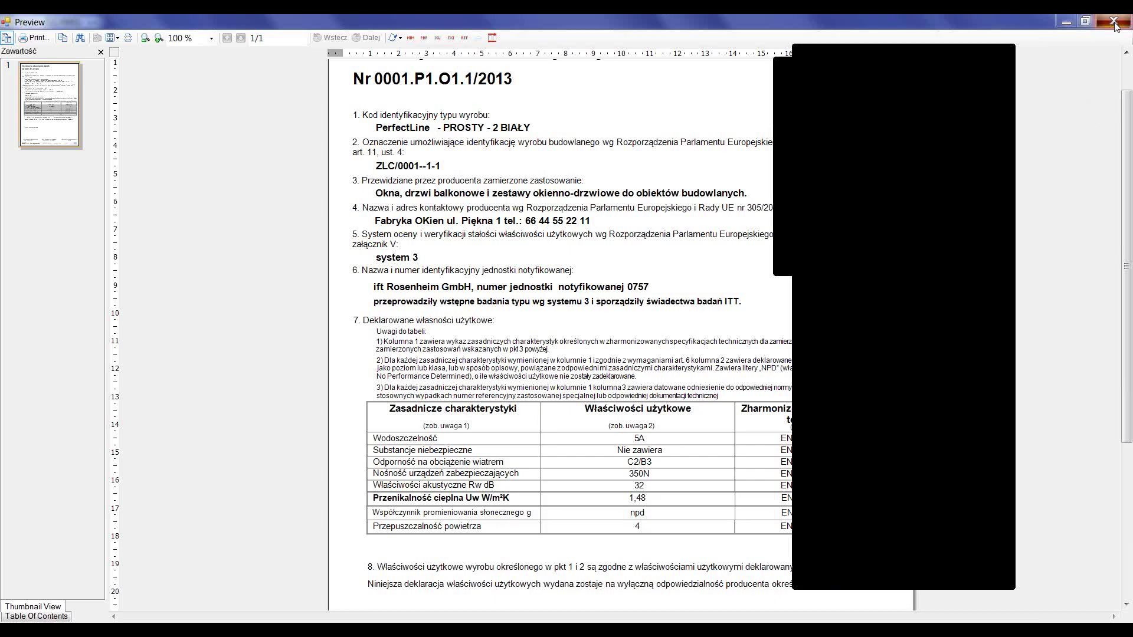
left_click(1113, 22)
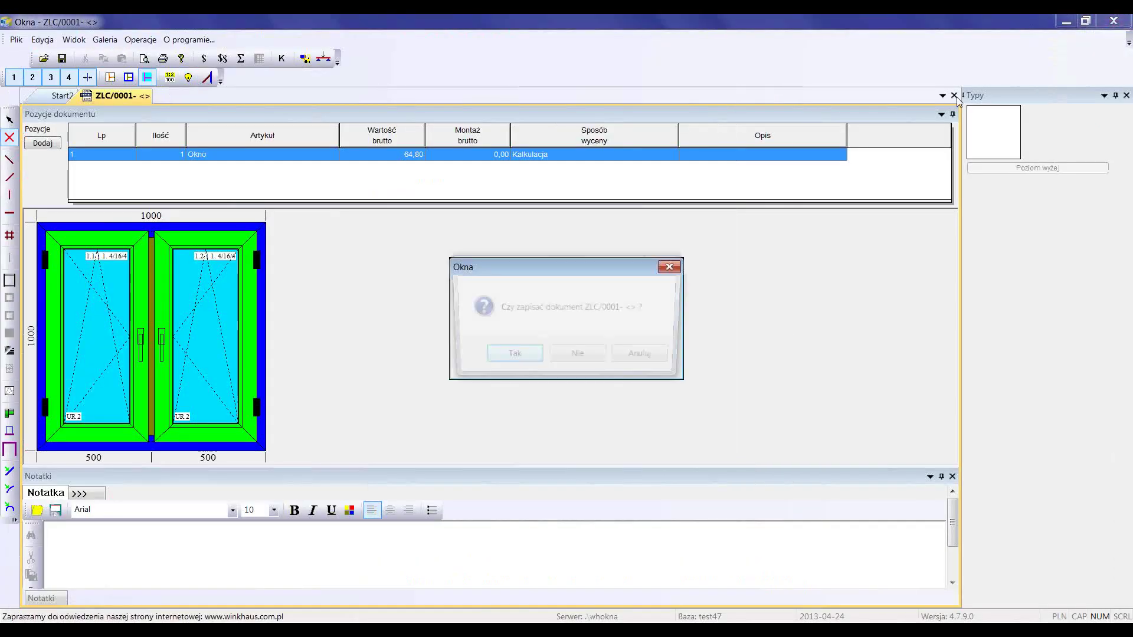
Save and close the current order, and create a new production order with the existing customer chosen as Zamawiający.
left_click(528, 361)
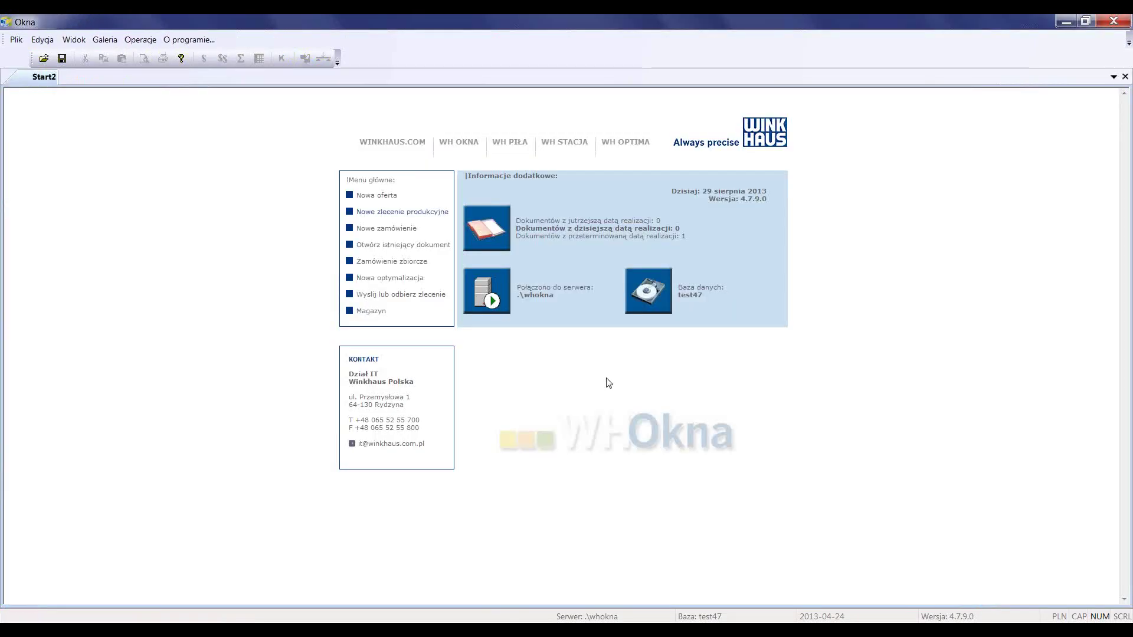
key("ctrl+n")
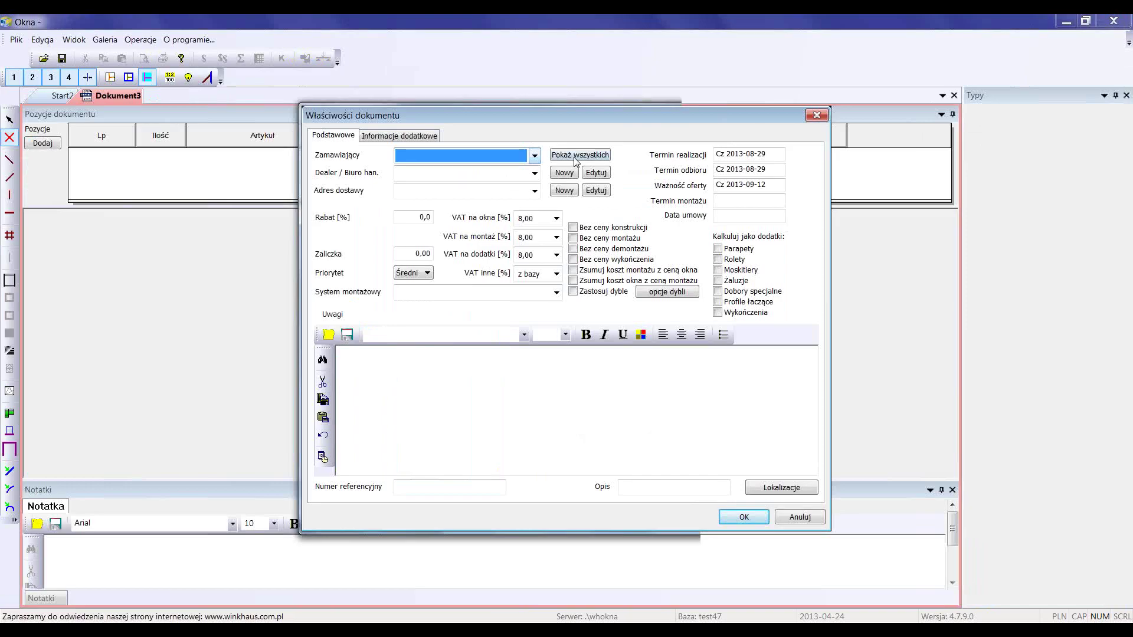
left_click(534, 155)
left_click(533, 171)
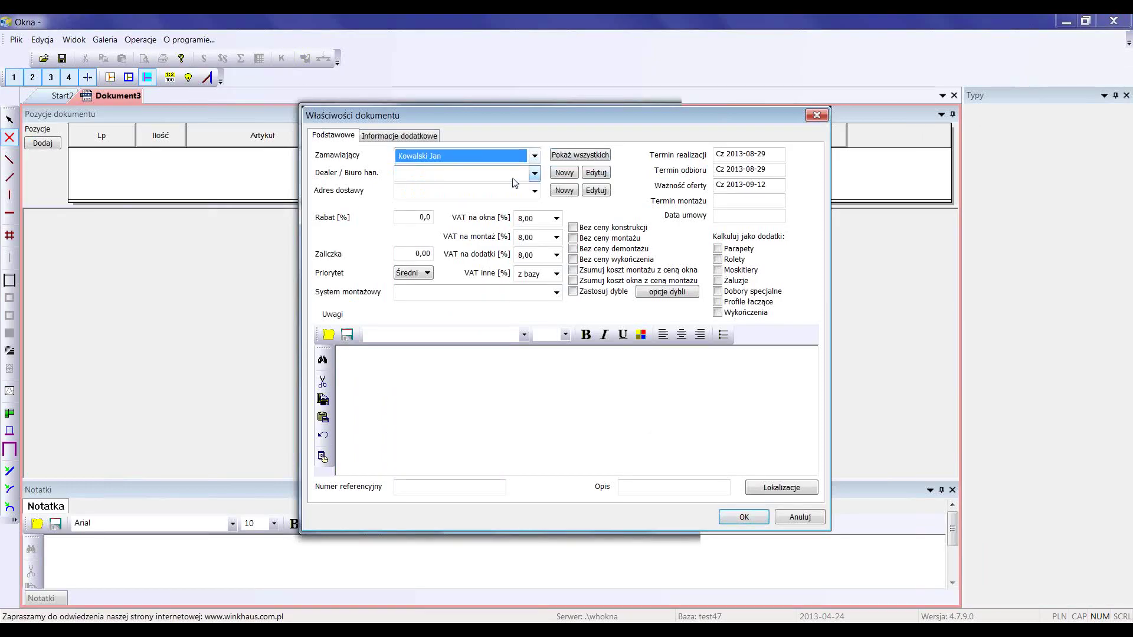
left_click(830, 74)
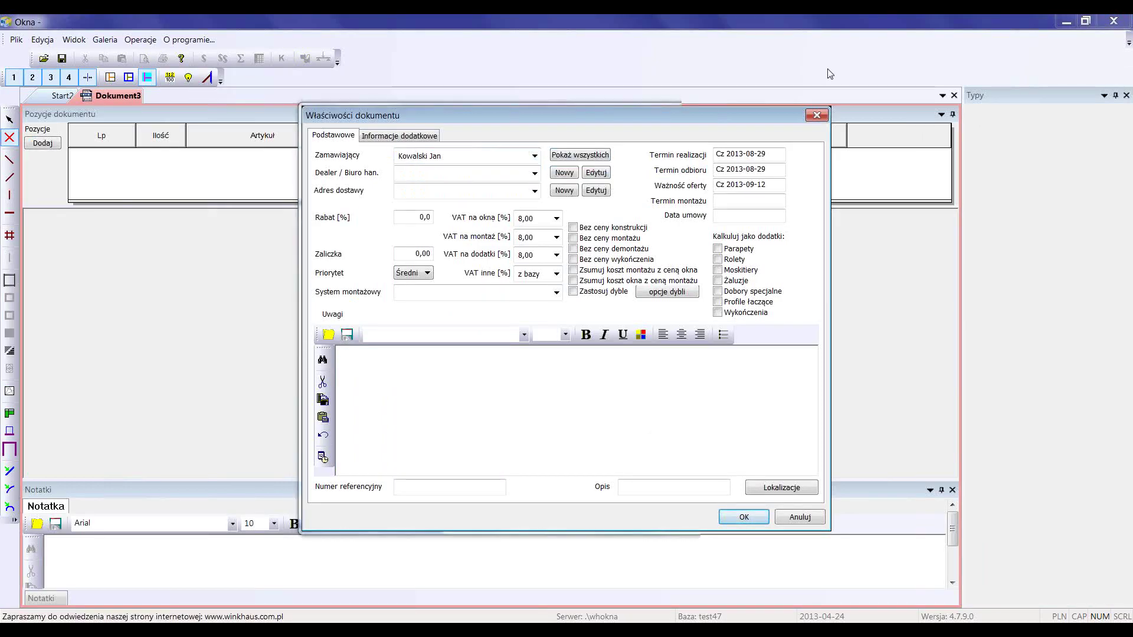
left_click(749, 517)
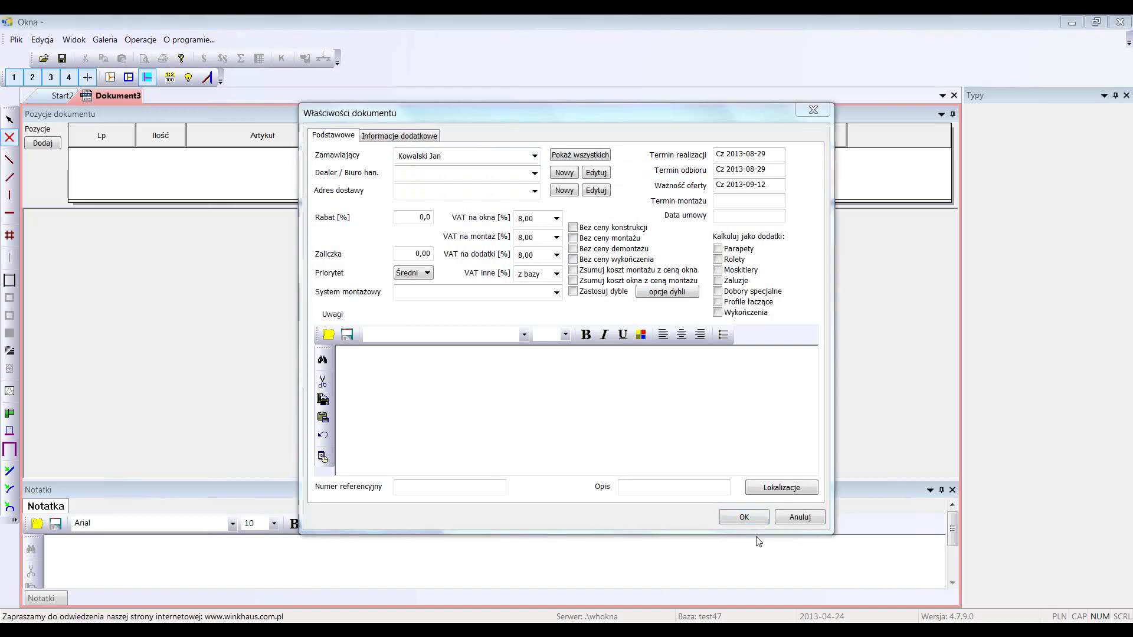
Set up a window position with BIAŁY profiles, STD reinforcement and automatic selection, and insert an EFEKTLINE frame and a single sash.
left_click(590, 512)
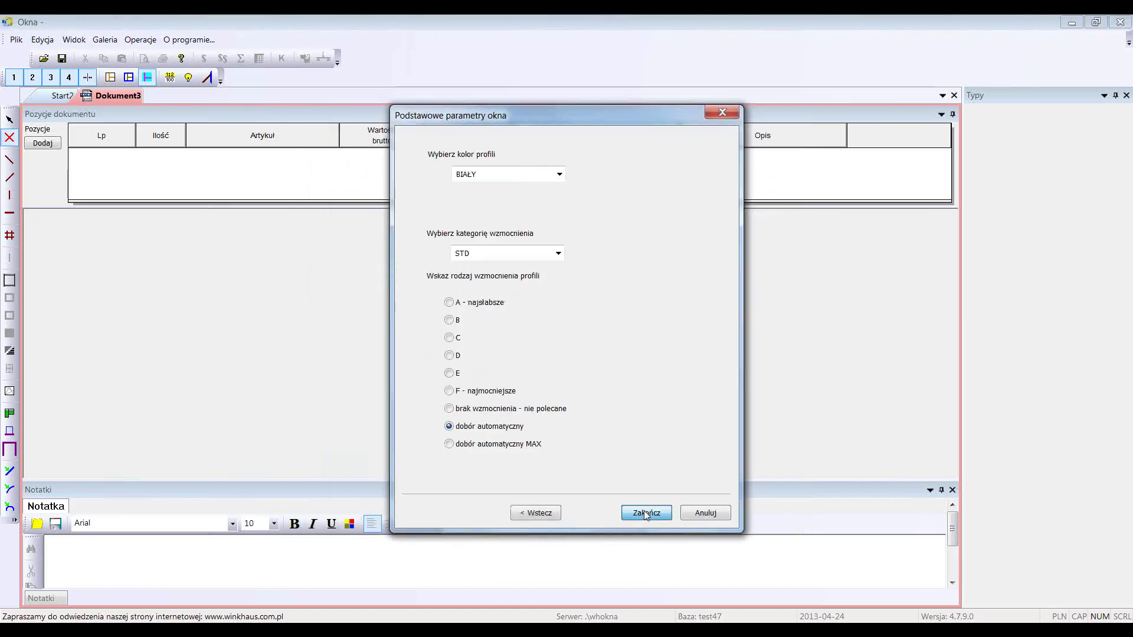
left_click(646, 513)
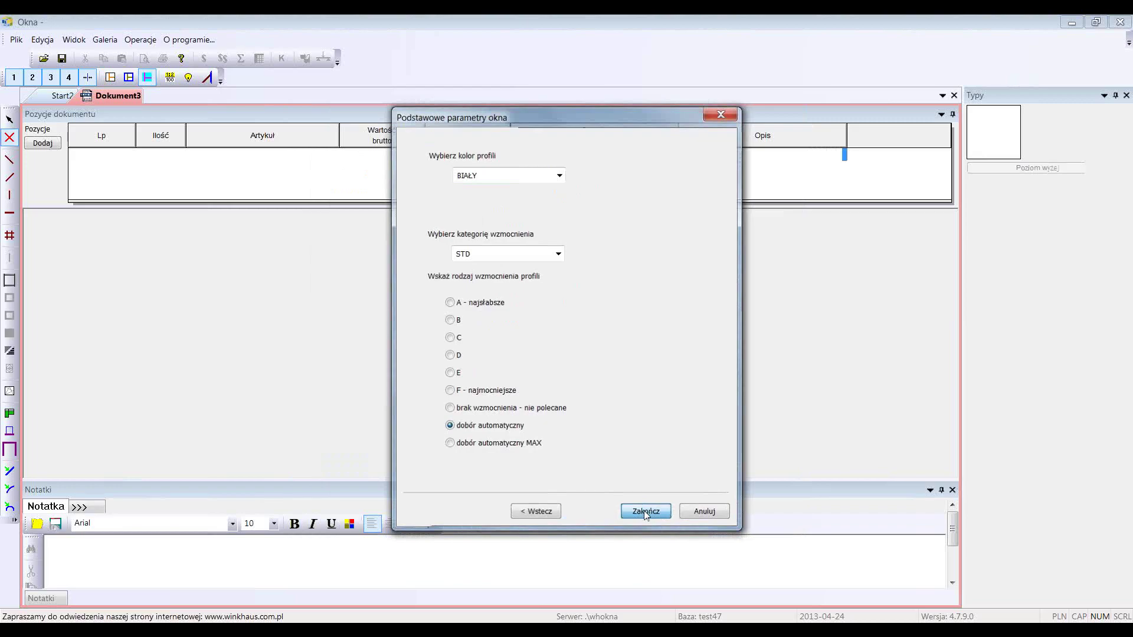
left_click(9, 299)
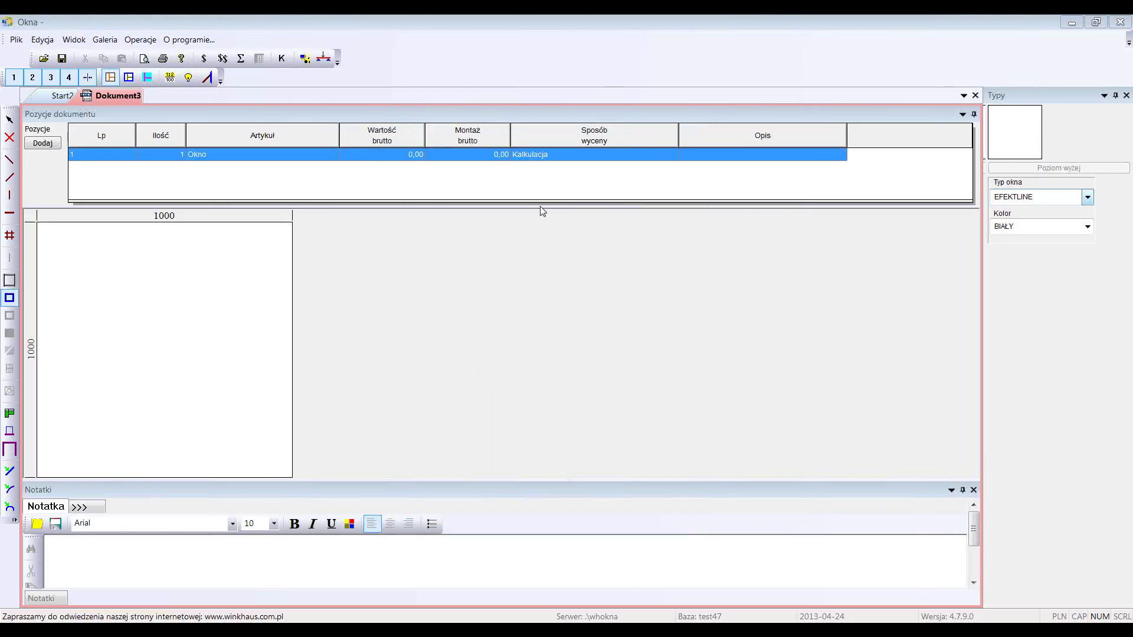
left_click(73, 315)
left_click(88, 327)
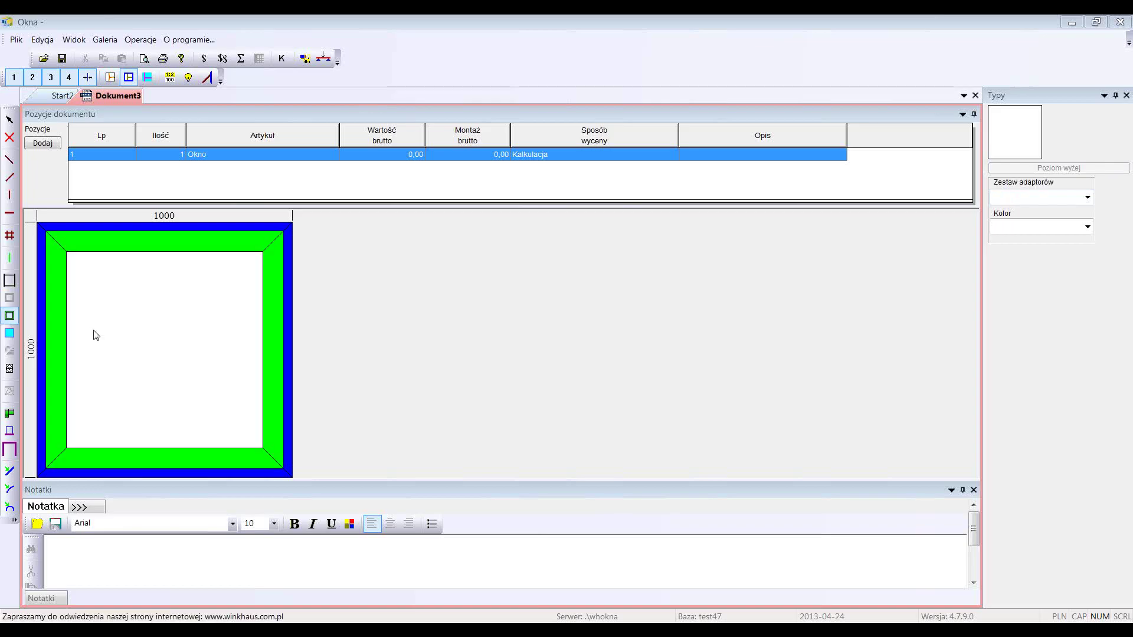
Glaze the sash with the 4/16/4 package and fit it with the UR Propilot narożnik (P) hardware.
left_click(12, 335)
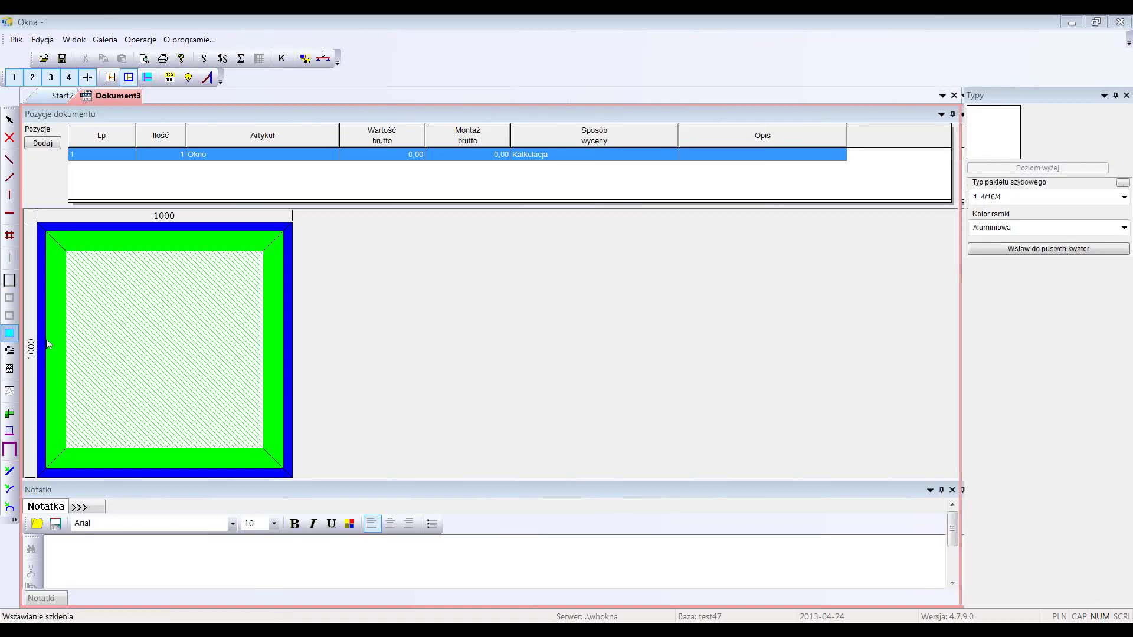
left_click(89, 342)
right_click(87, 342)
left_click(124, 347)
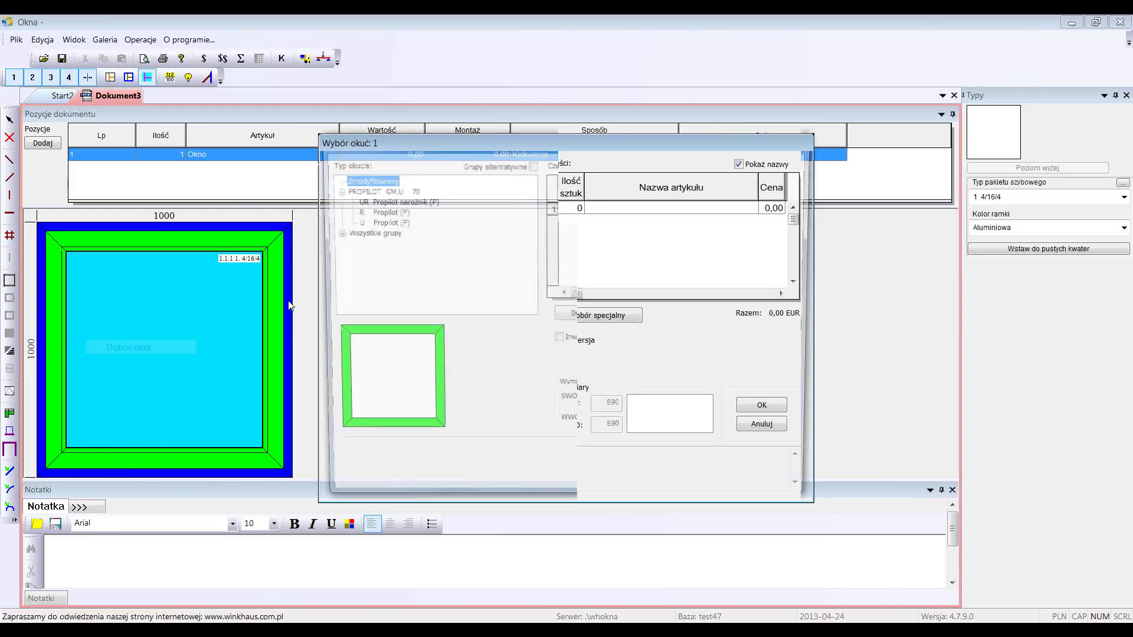
left_click(388, 201)
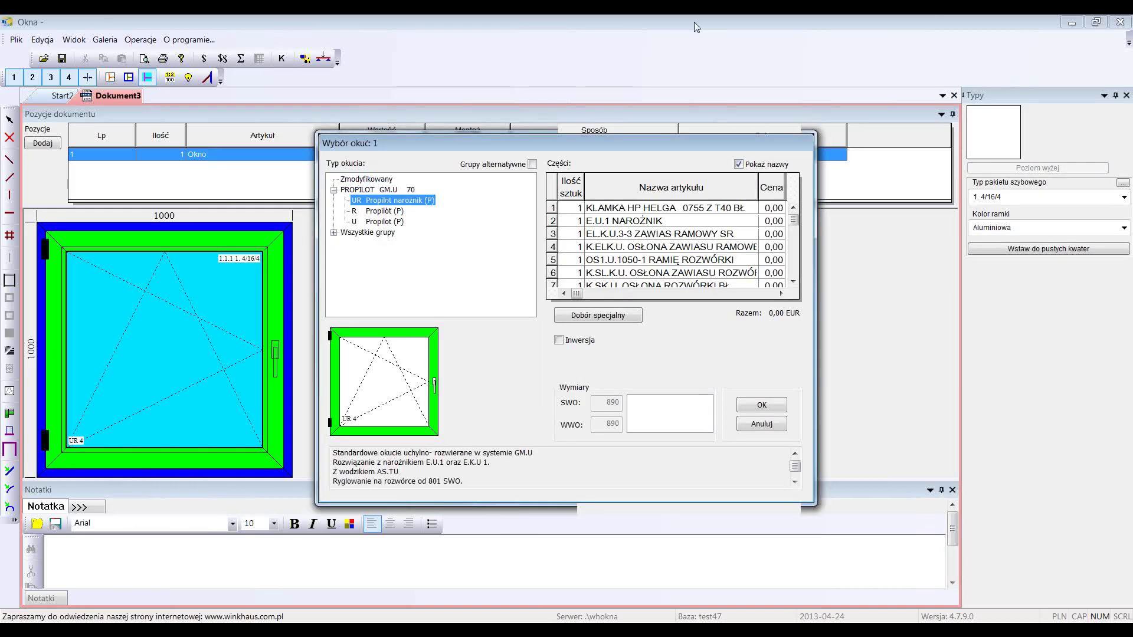
left_click(773, 411)
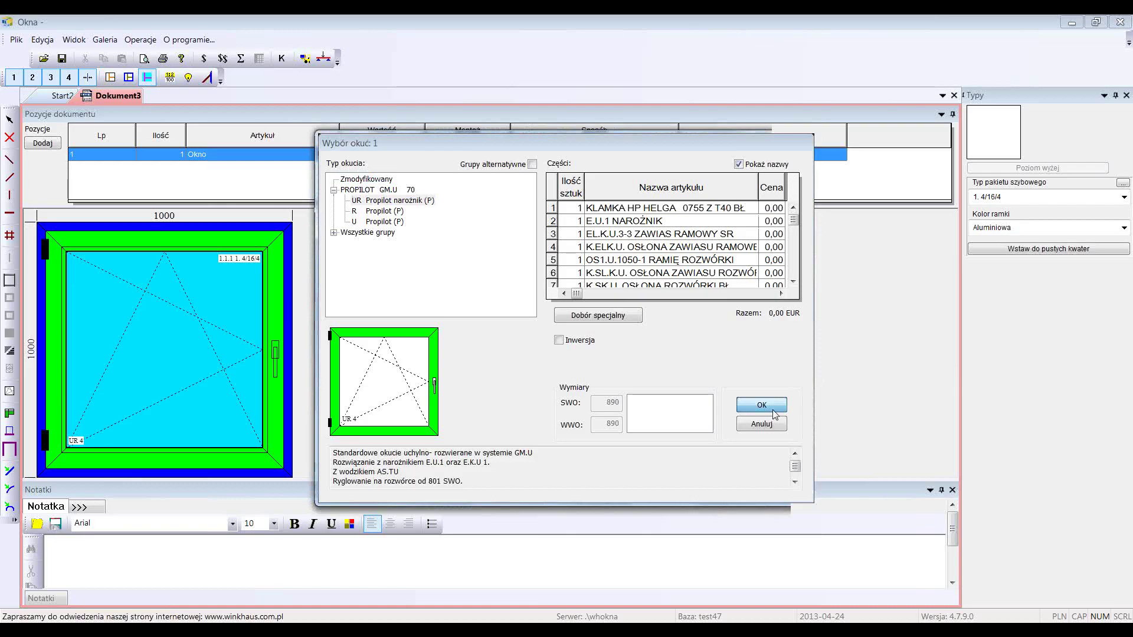
Save the order, accepting the new pricing and the proposed order number.
left_click(62, 59)
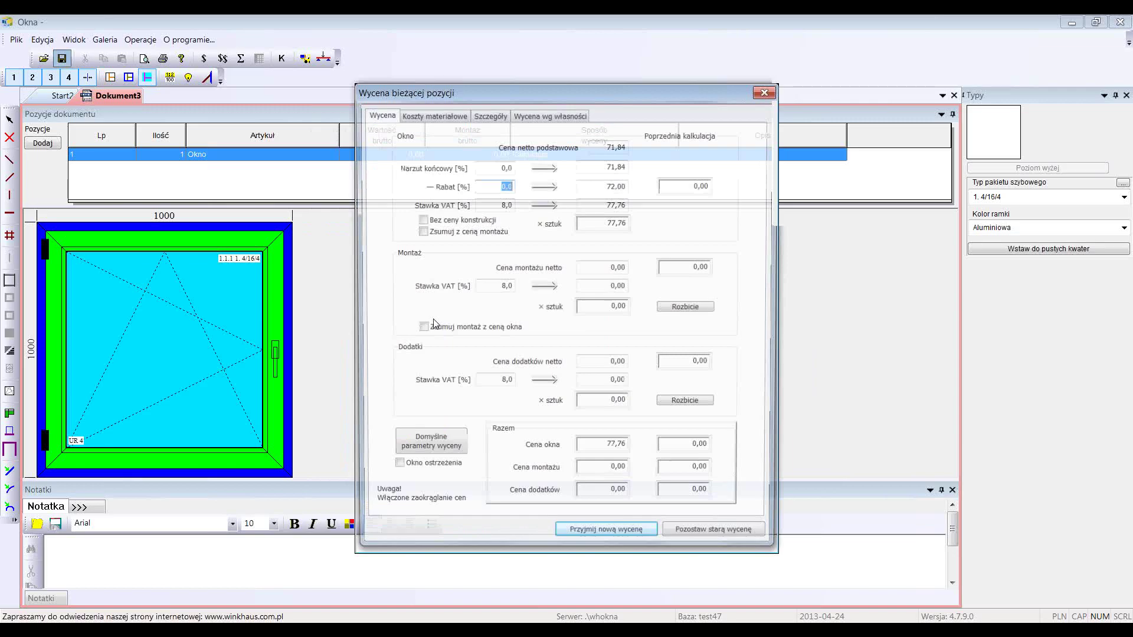
left_click(617, 540)
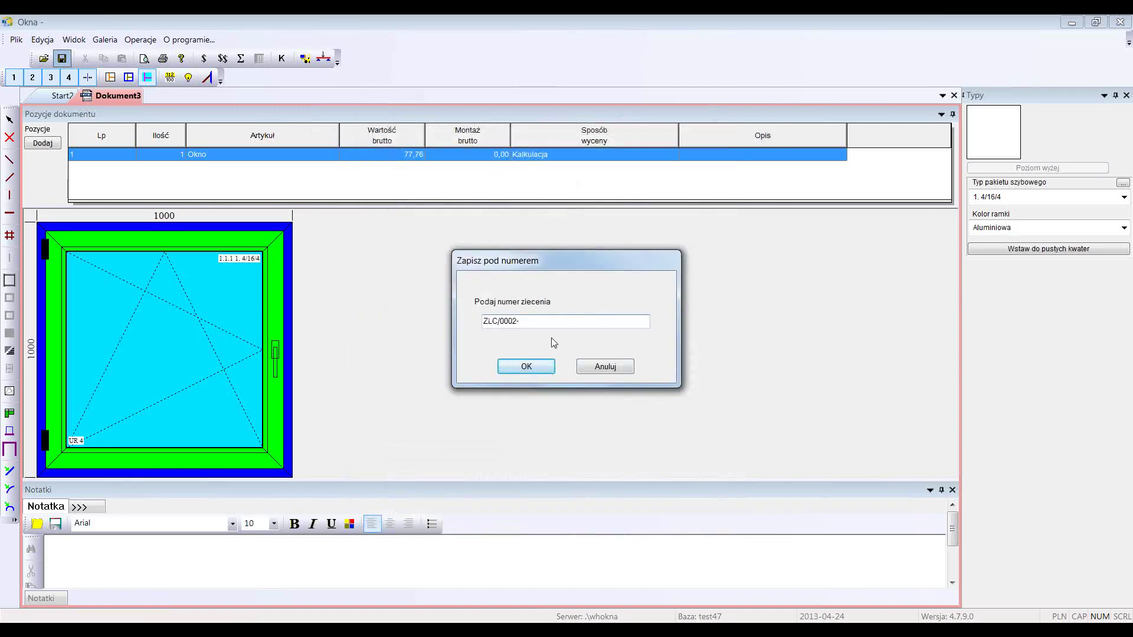
left_click(541, 366)
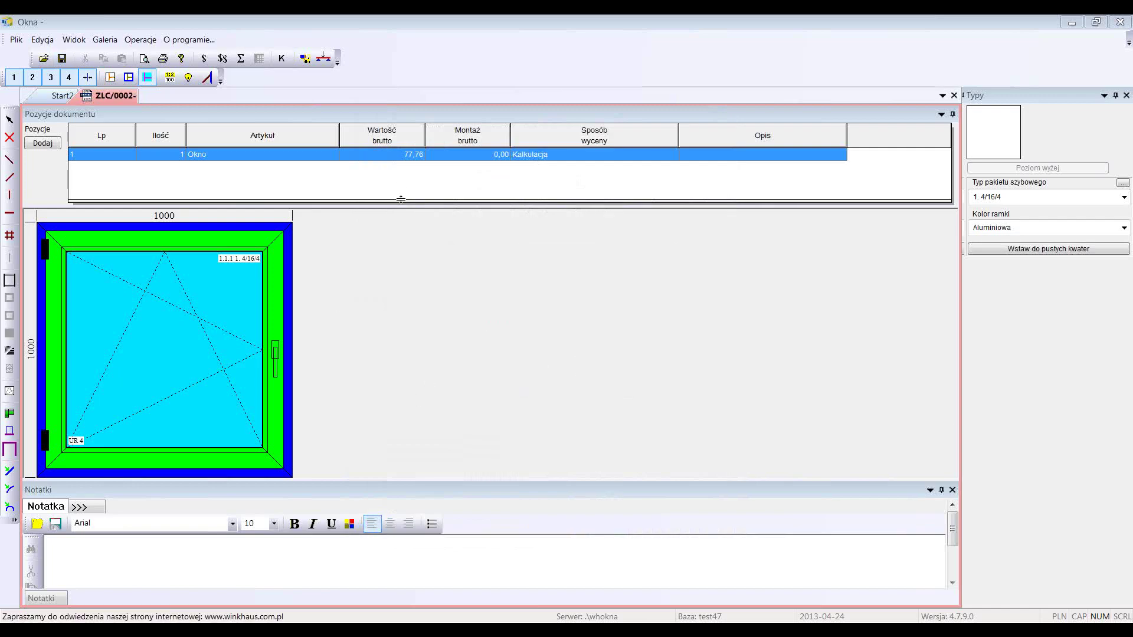
Examine the CE_WODA and CE_WIATR articles in the Inne group of the window's component list, and return to the drawing.
mouse_move(401, 204)
left_mouse_down()
mouse_move(405, 186)
mouse_move(405, 201)
left_mouse_up()
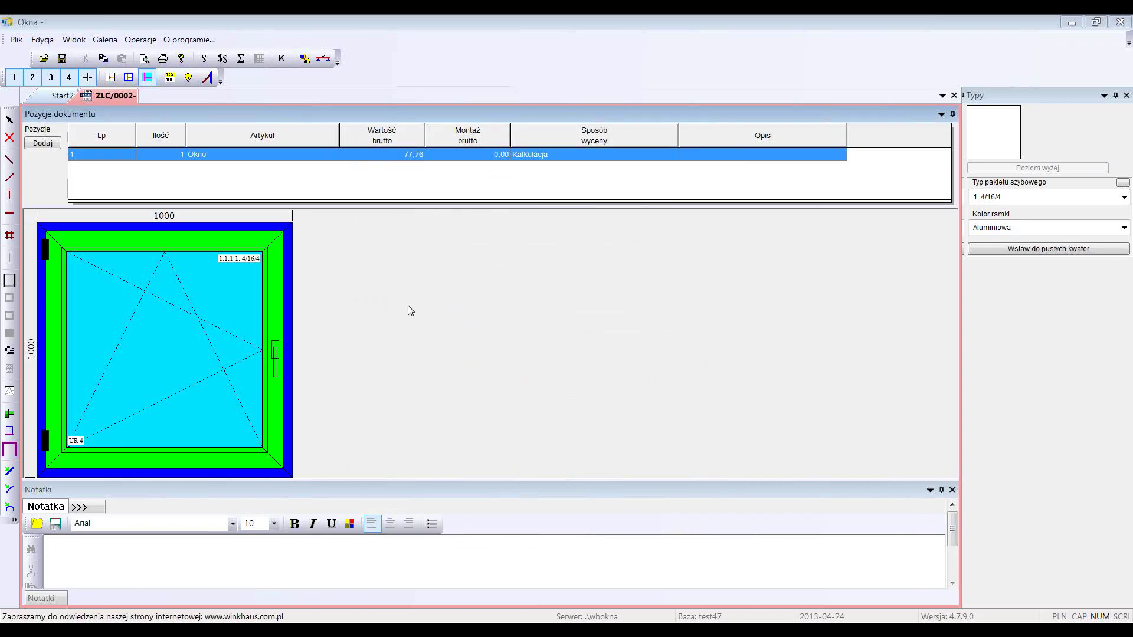
left_click(283, 63)
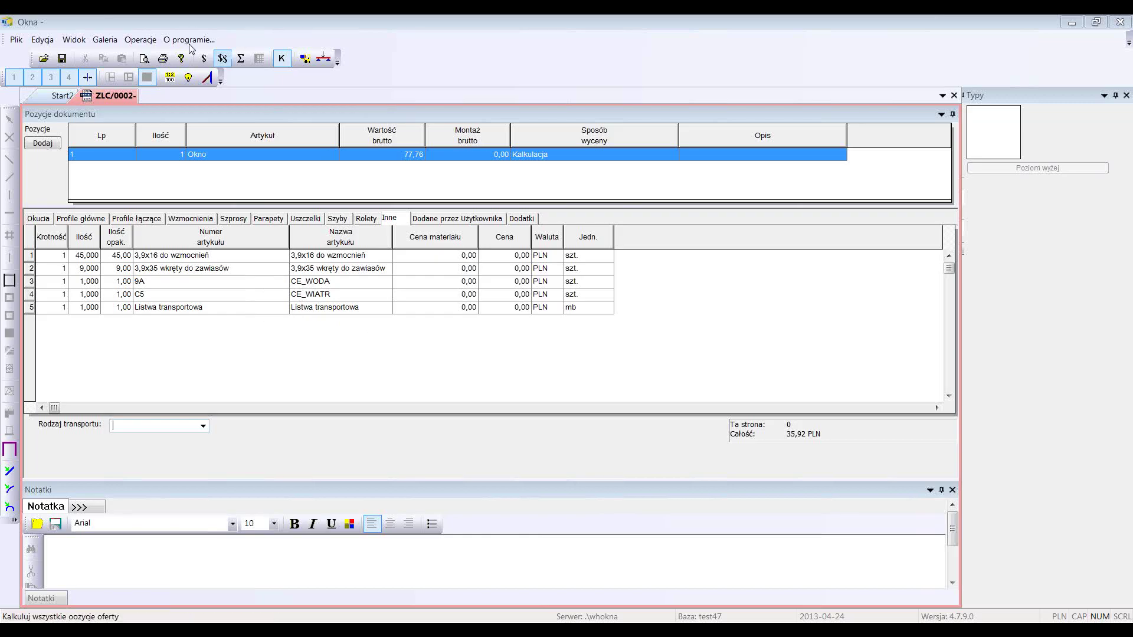
left_click(284, 59)
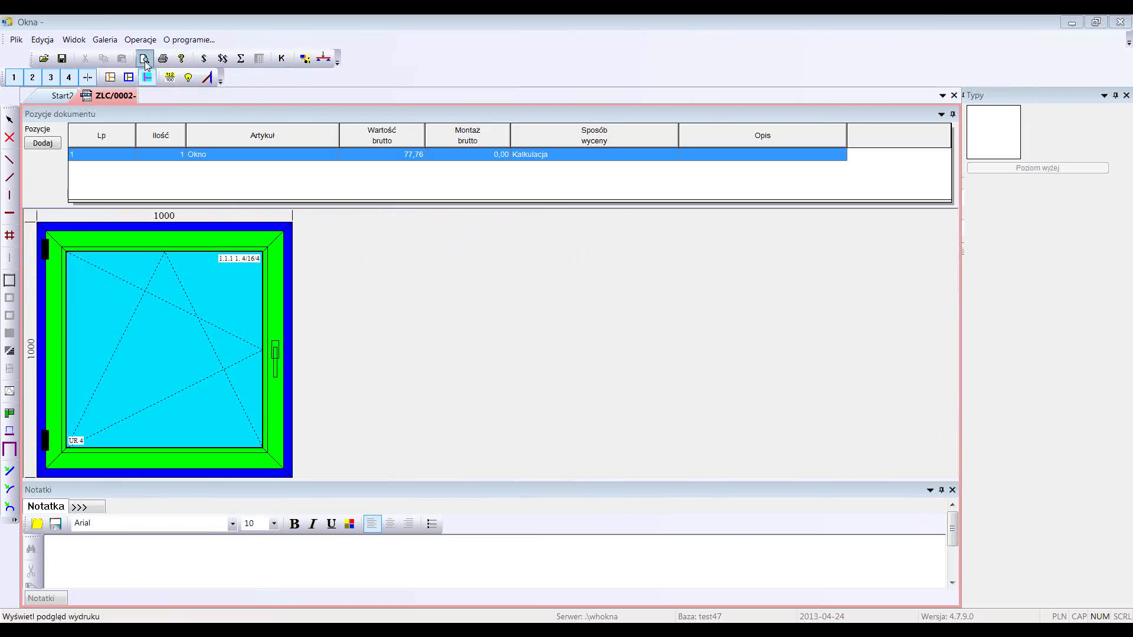
Preview the Deklaracja właściwości użytkowych report for the single-sash window, check its declared properties table, and close it.
left_click(146, 60)
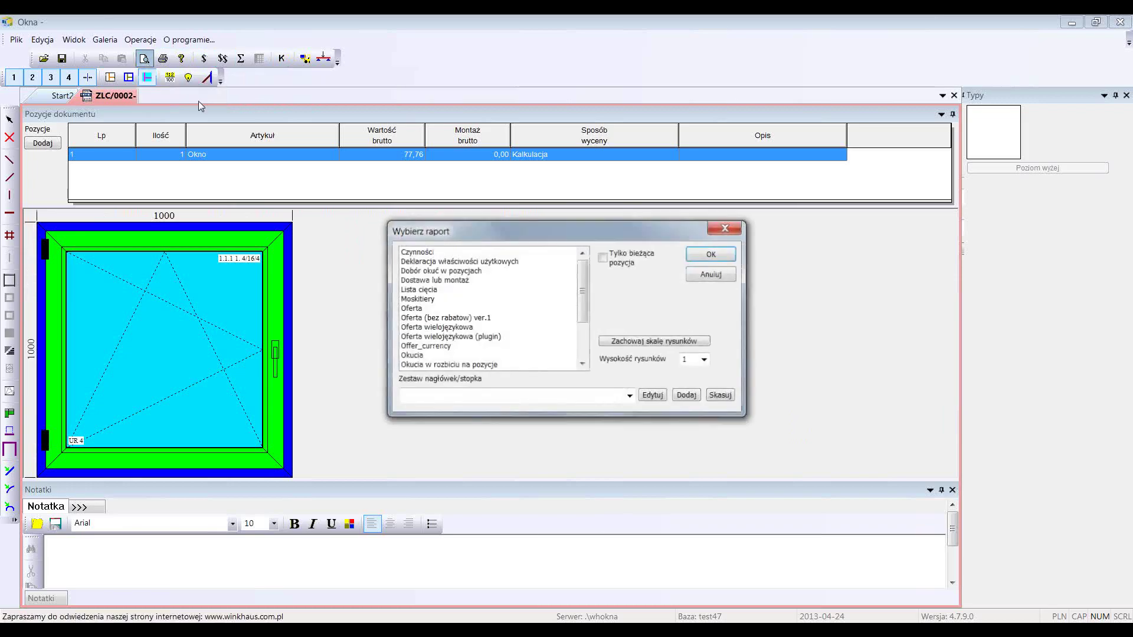
left_click(456, 263)
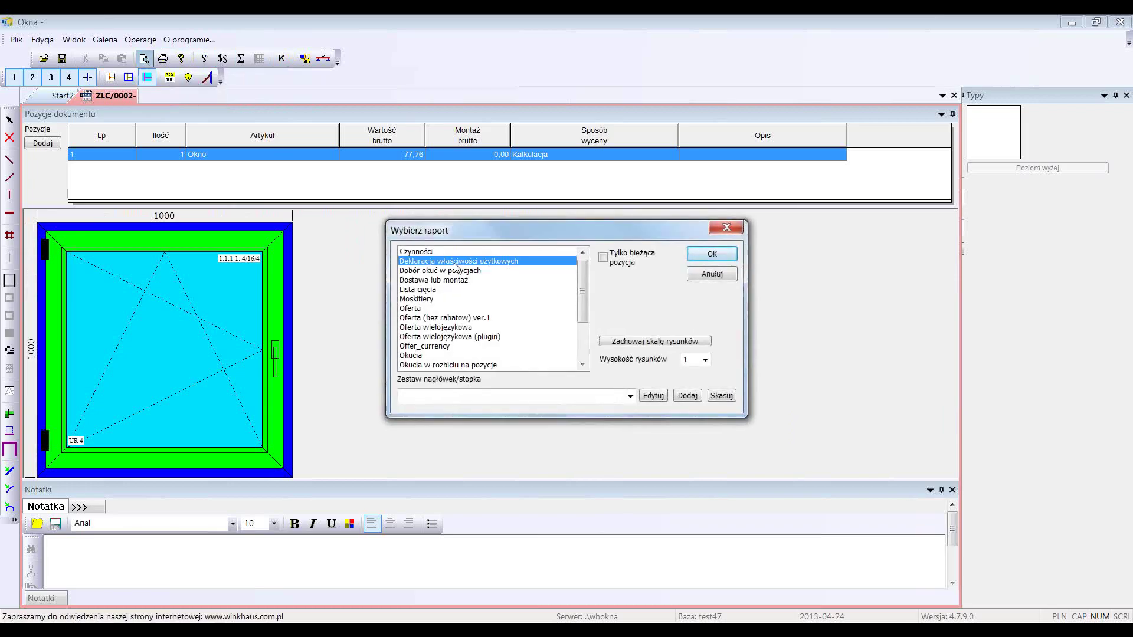
left_click(454, 262)
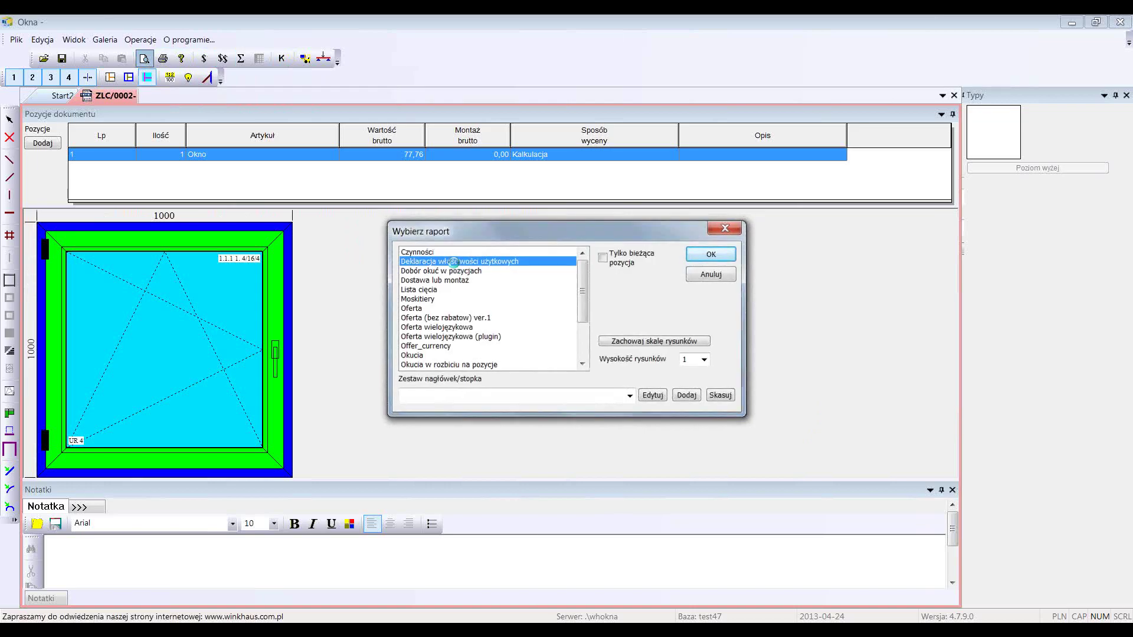
double_click(453, 262)
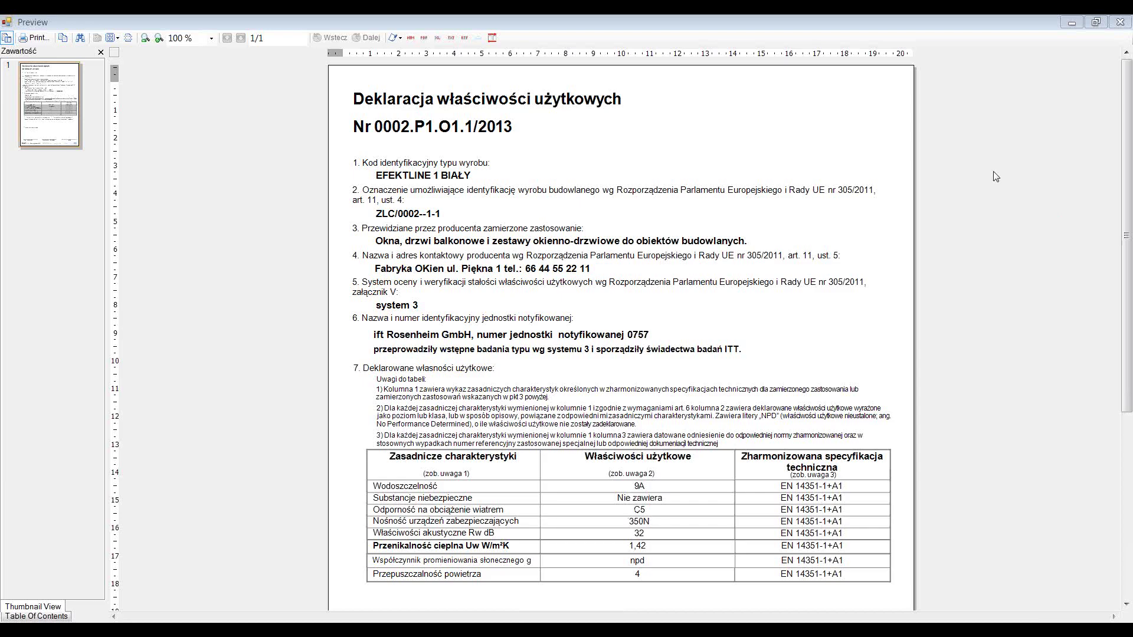
left_click(1111, 20)
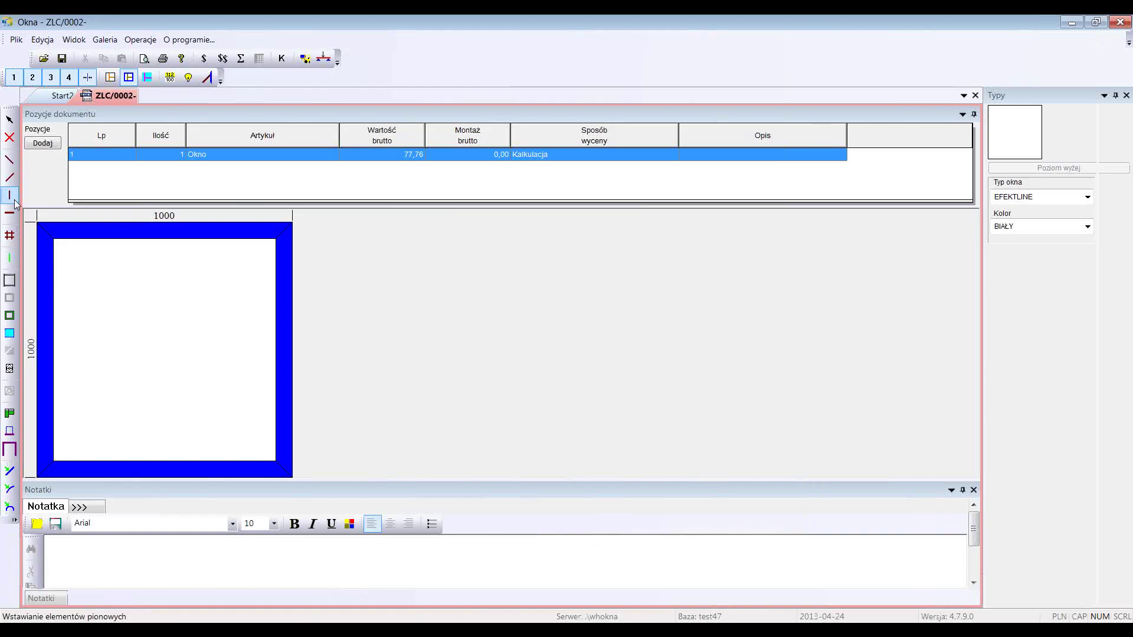
Divide the empty frame into two 500 mm fields with a vertical 102.214 mullion, and insert a sash in each field.
left_click(10, 197)
left_click(56, 245)
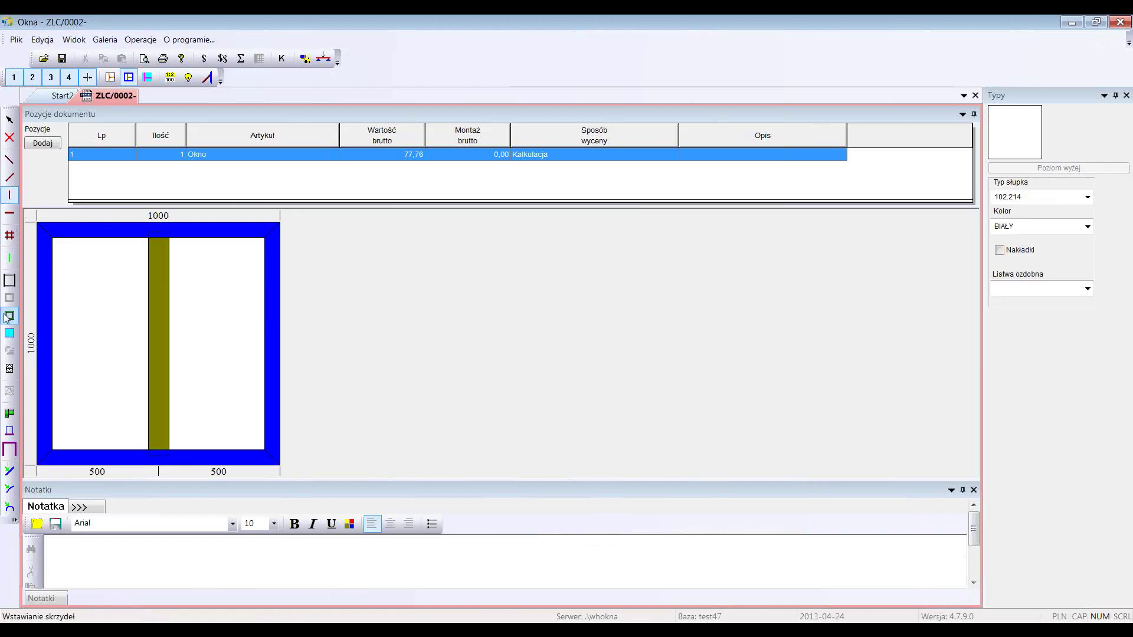
left_click(9, 316)
left_click(207, 313)
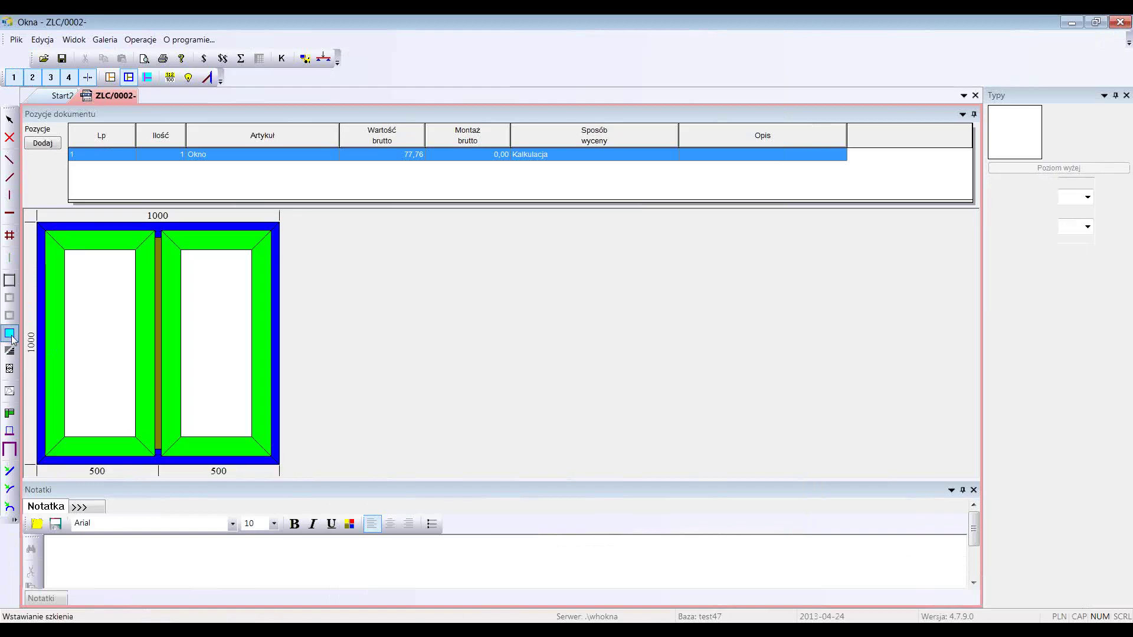
Glaze both sashes with the 4/16/4 package and fit UR Propilot narożnik (P) hardware, inverted on the right sash.
left_click(11, 334)
left_click(206, 325)
right_click(207, 324)
left_click(224, 332)
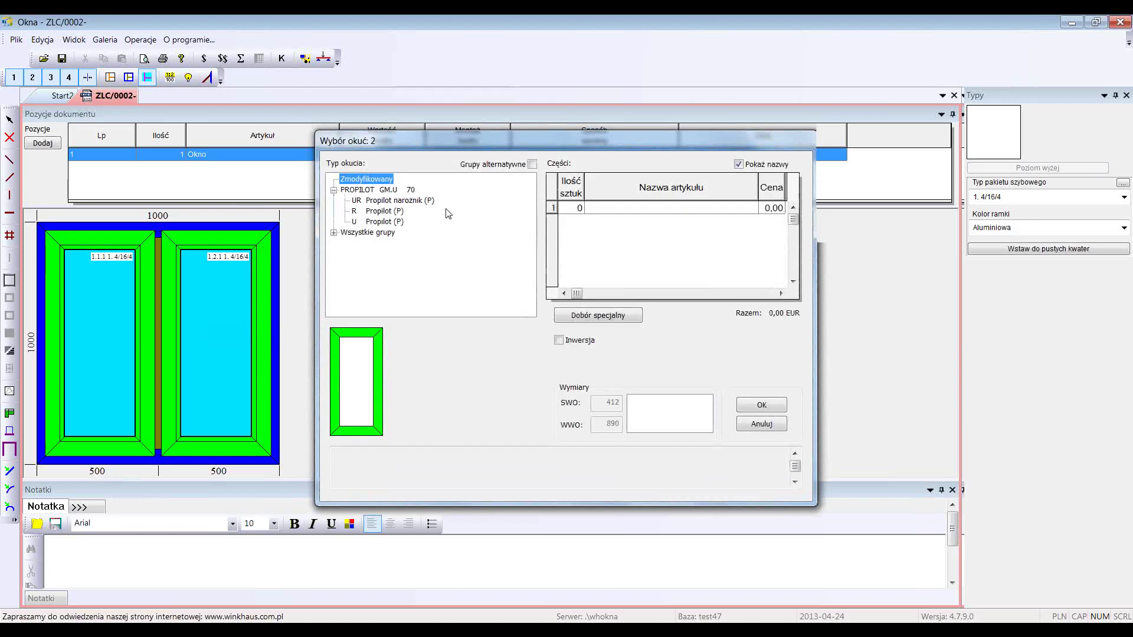
left_click(408, 201)
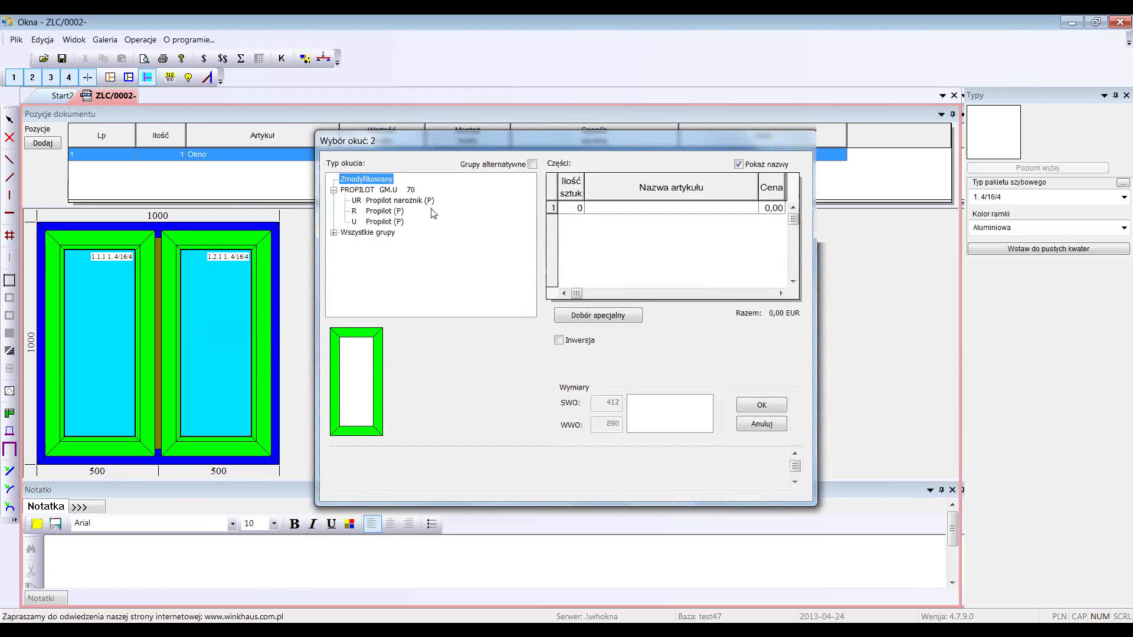
left_click(577, 341)
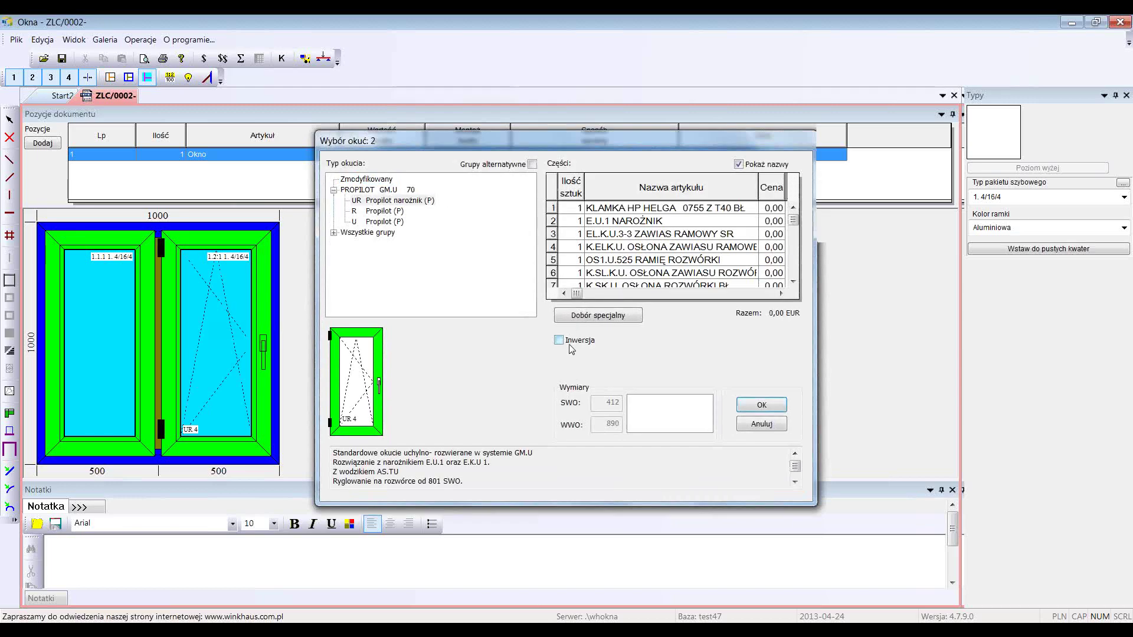
left_click(763, 405)
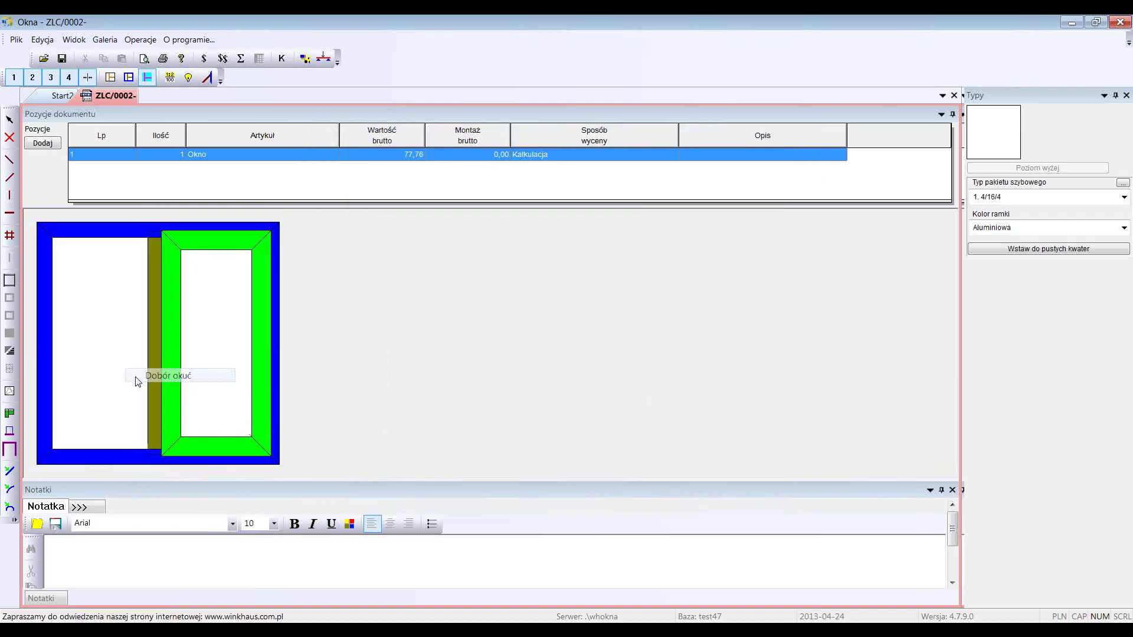
left_click(139, 376)
left_click(769, 408)
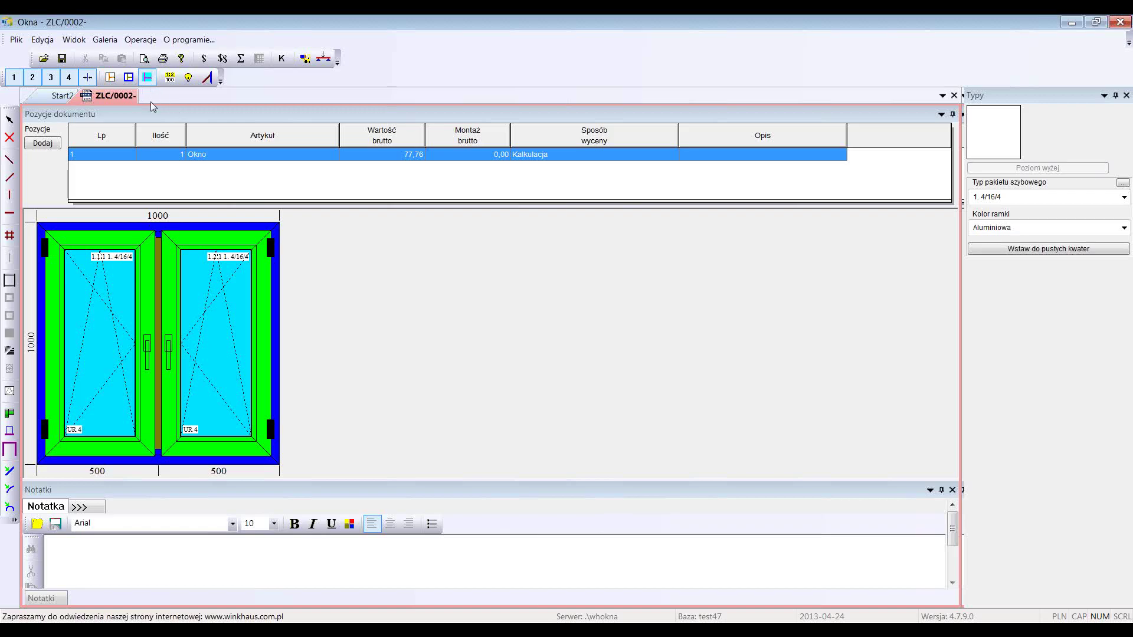
Accept the new pricing for the two-sash window and check the water and wind classes in its declaration report preview.
left_click(147, 61)
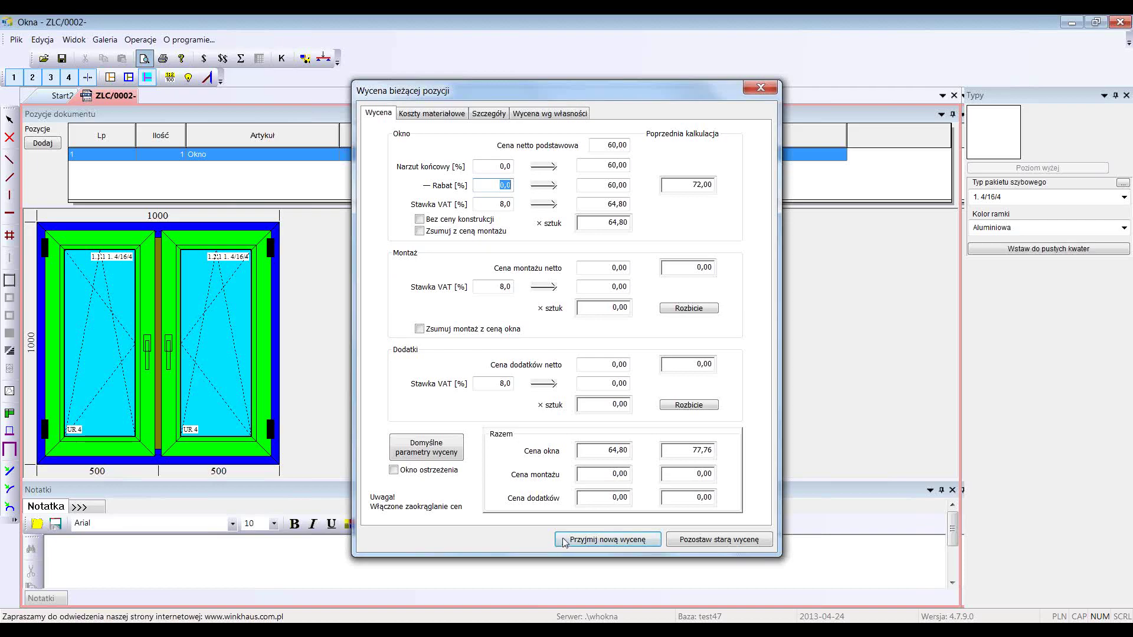
left_click(564, 541)
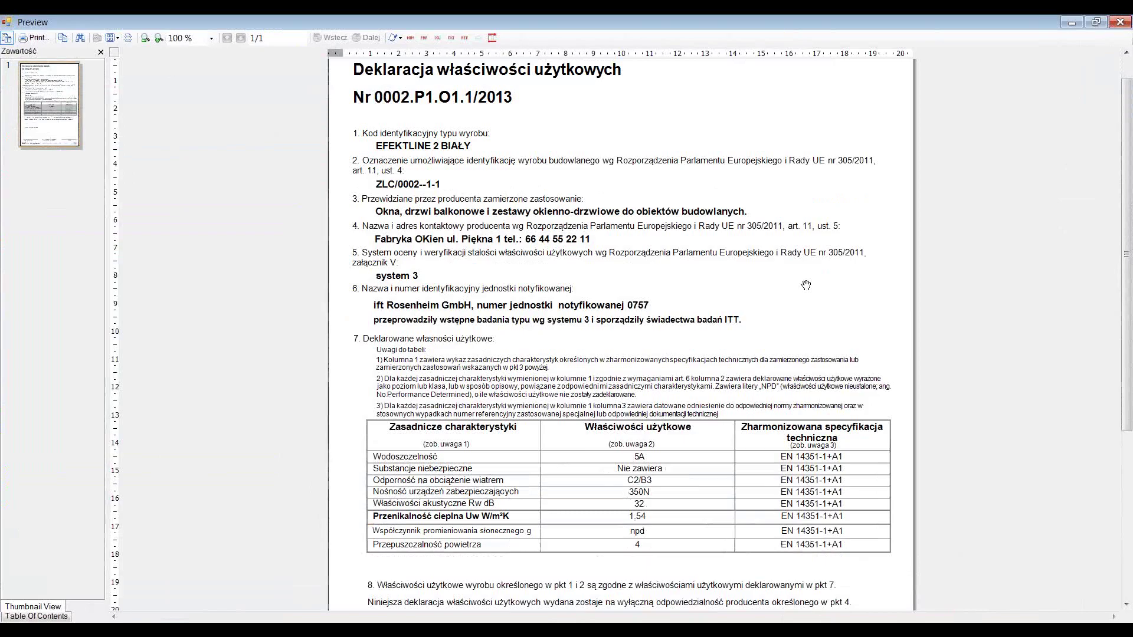
key("Escape")
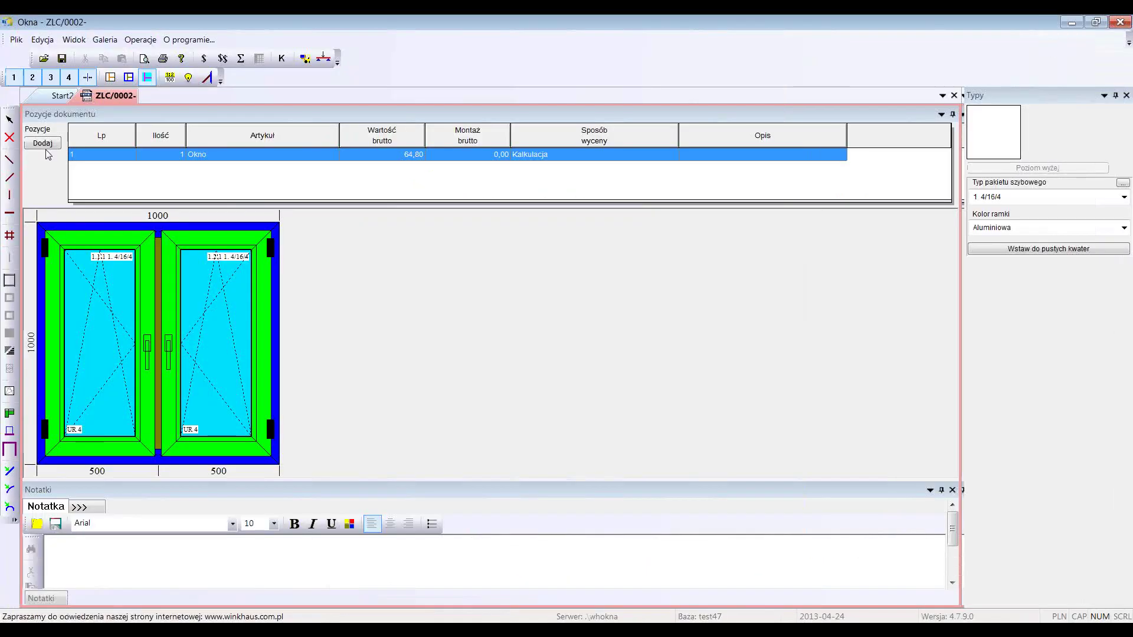
Add a second window position in BIAŁY with STD reinforcement and automatic selection, and insert an IDEAL frame in the 1000 × 1000 outline.
left_click(45, 149)
left_click(587, 513)
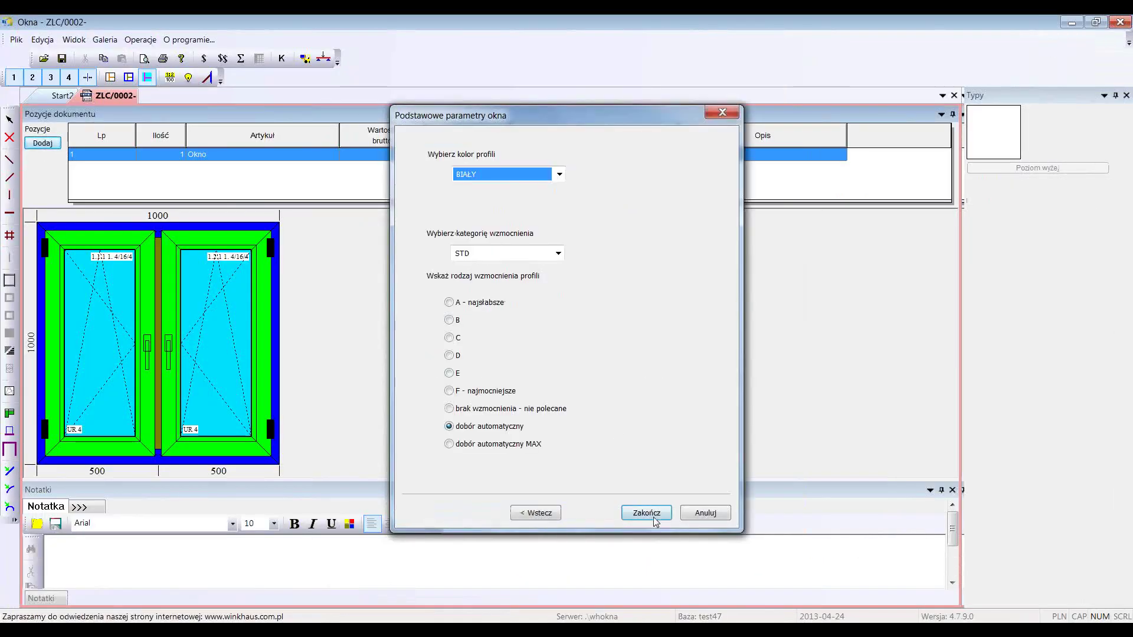
left_click(648, 513)
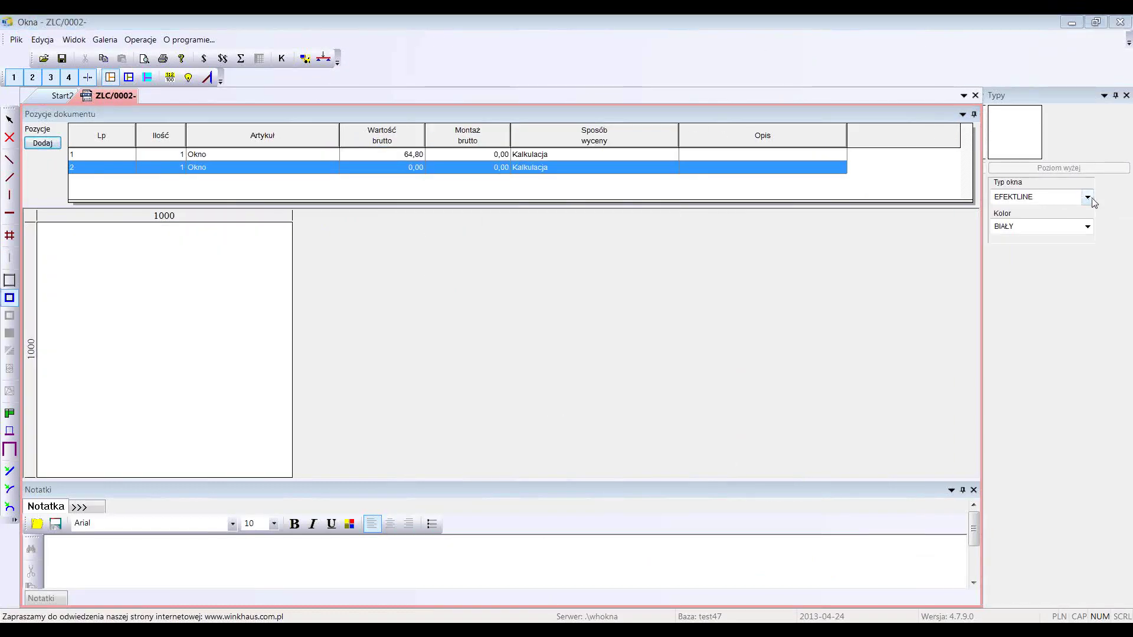
left_click(1091, 199)
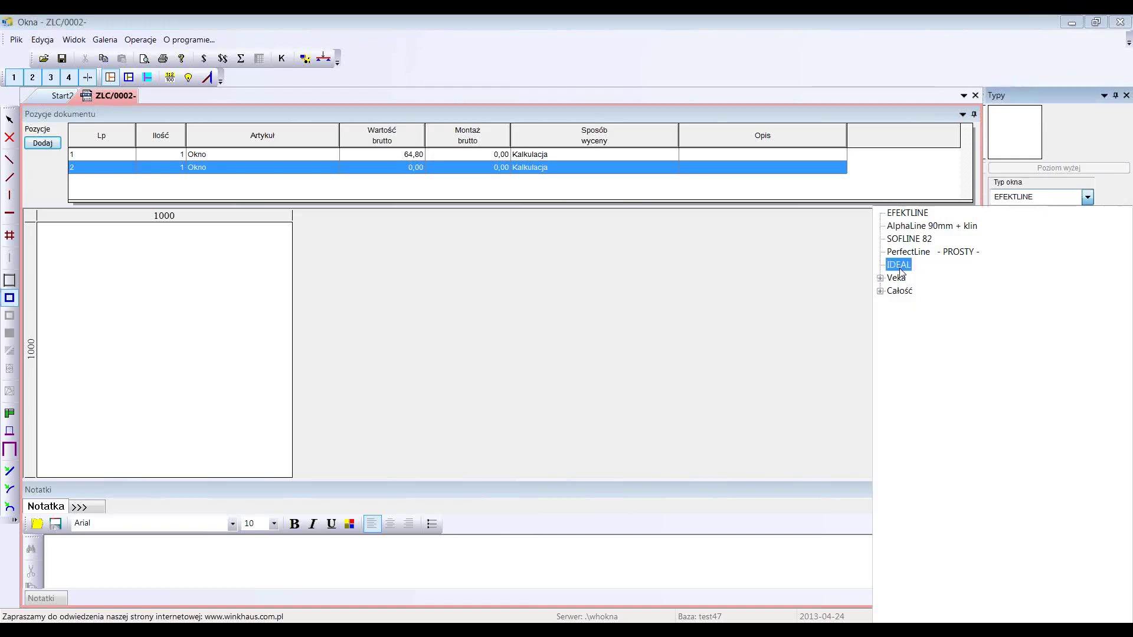
left_click(1088, 200)
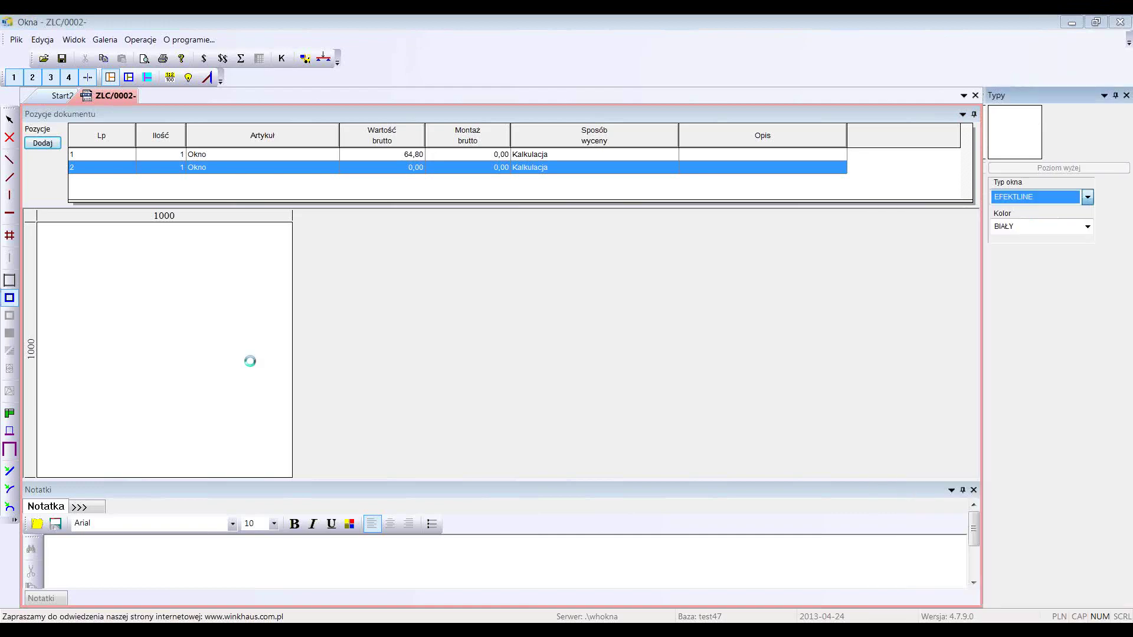
left_click(119, 385)
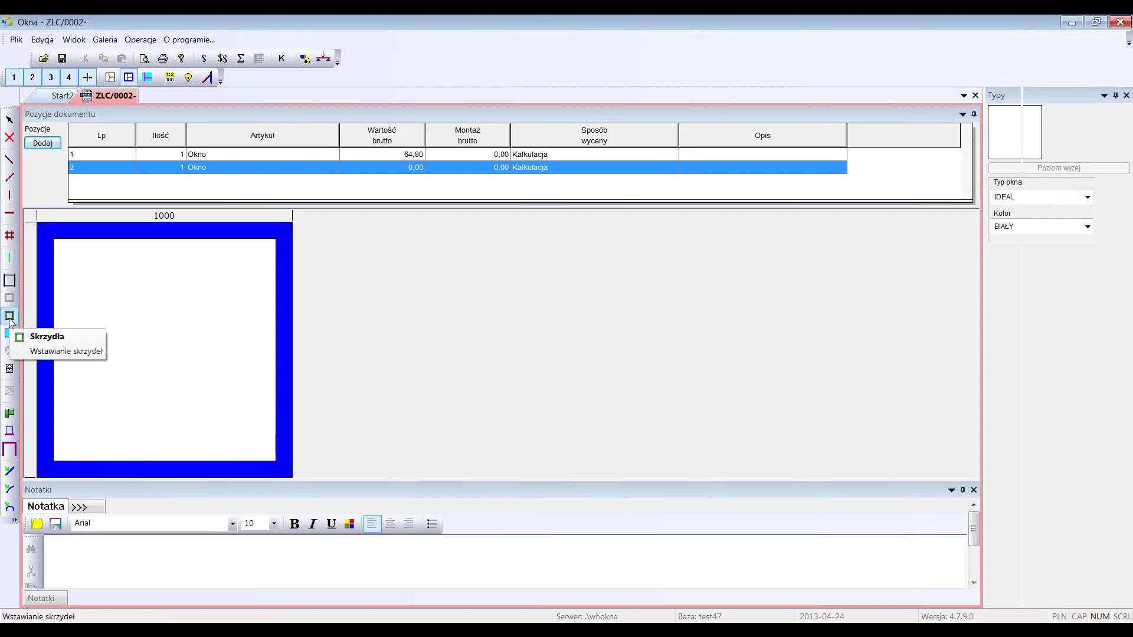
Insert a single sash in the IDEAL frame and glaze it with the 4/16/4 package and aluminium spacer.
left_click(10, 318)
left_click(98, 342)
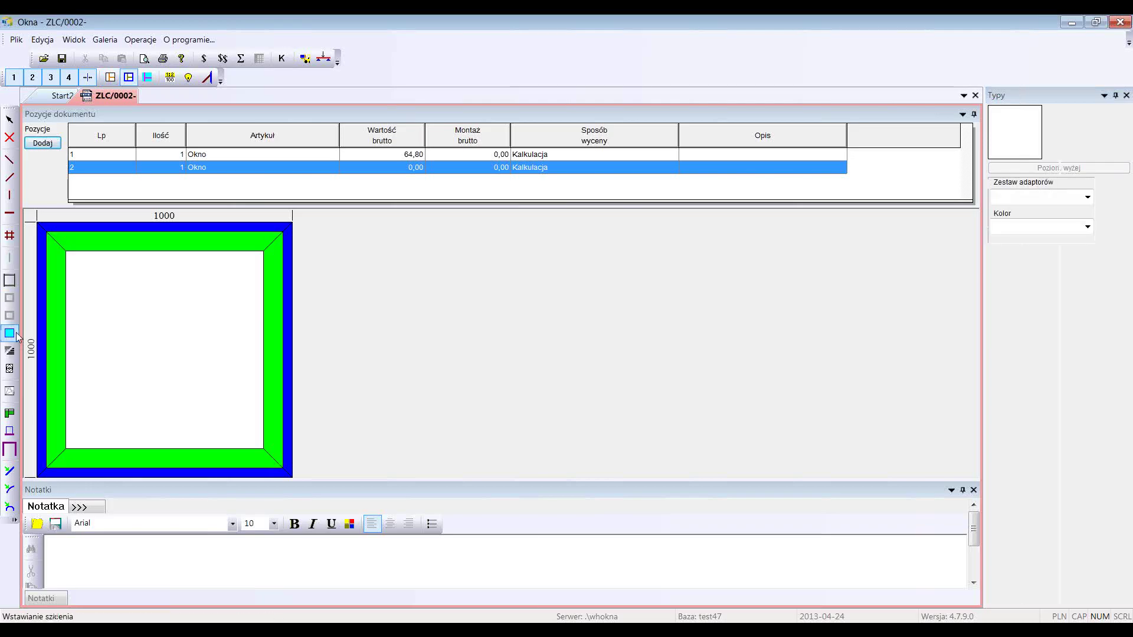
left_click(9, 333)
left_click(98, 342)
Fit the IDEAL window's sash with UR Propilot narożnik (P) hardware without inversion.
right_click(98, 343)
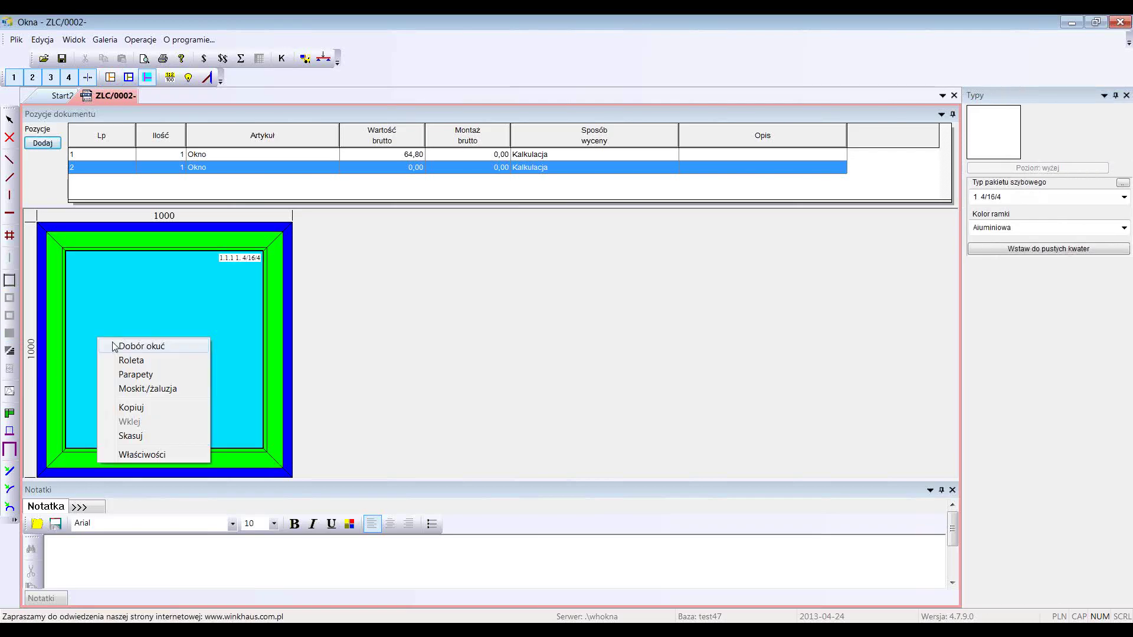
left_click(141, 346)
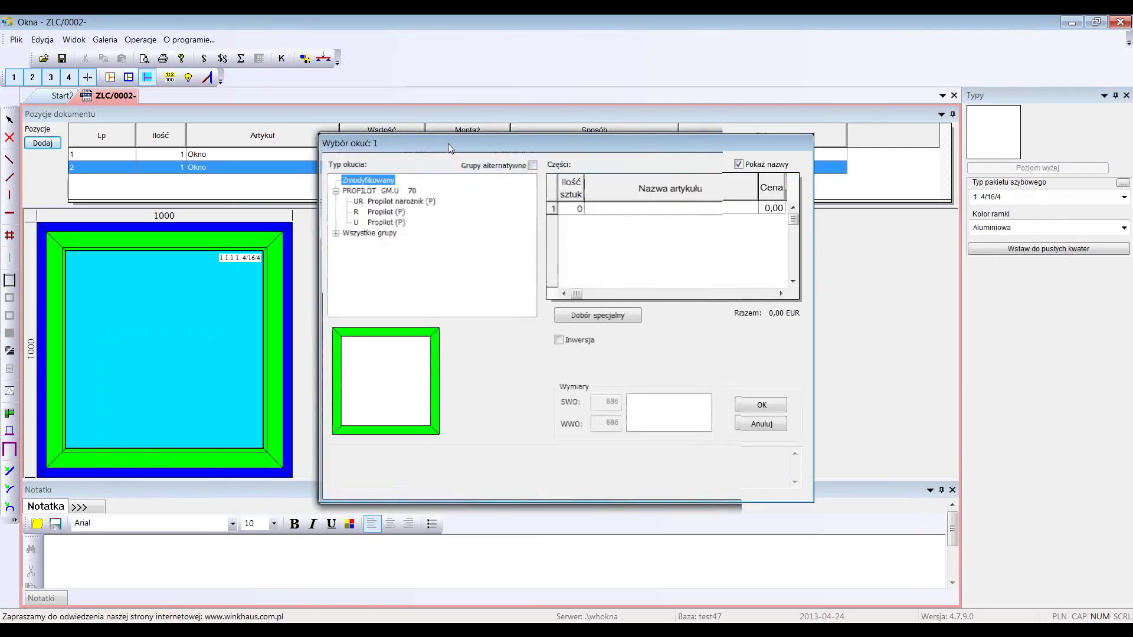
left_click(394, 201)
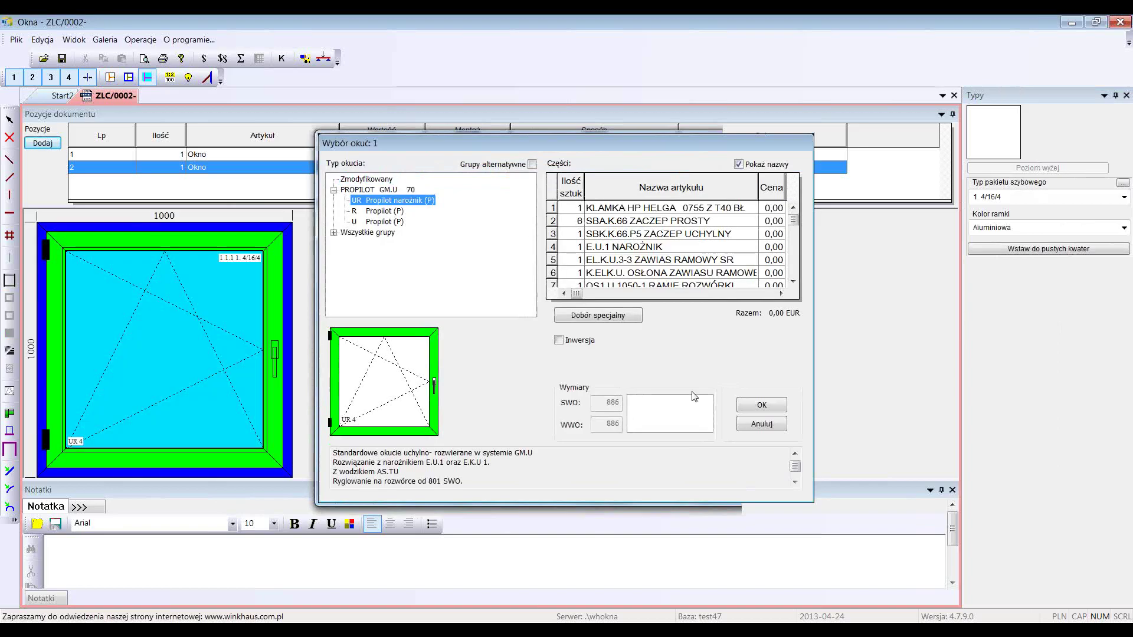
left_click(877, 34)
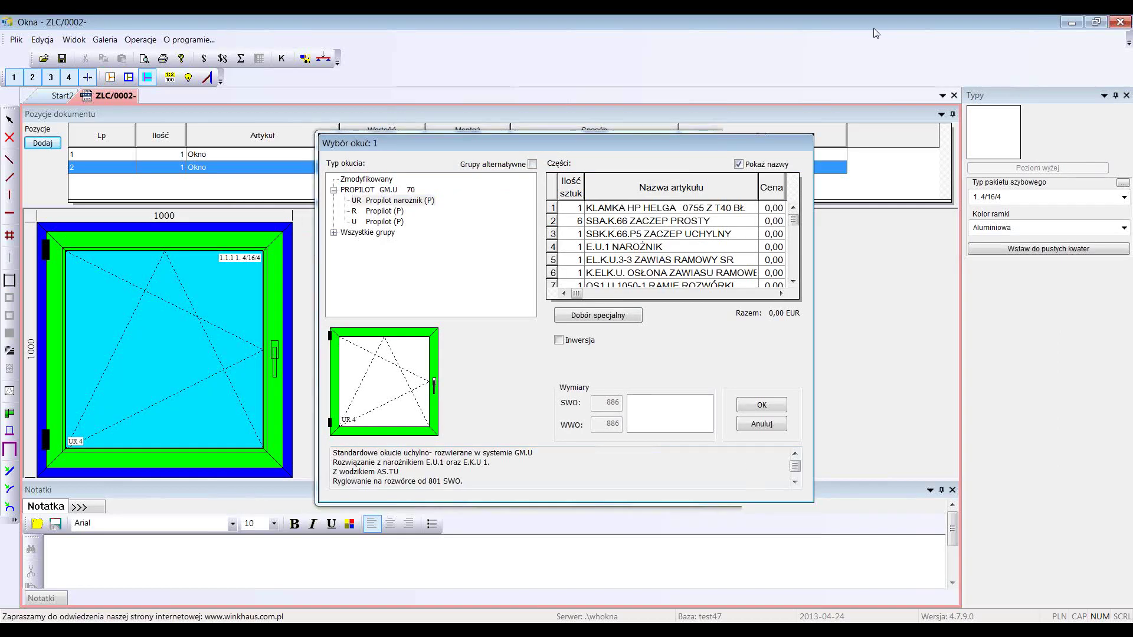
left_click(779, 404)
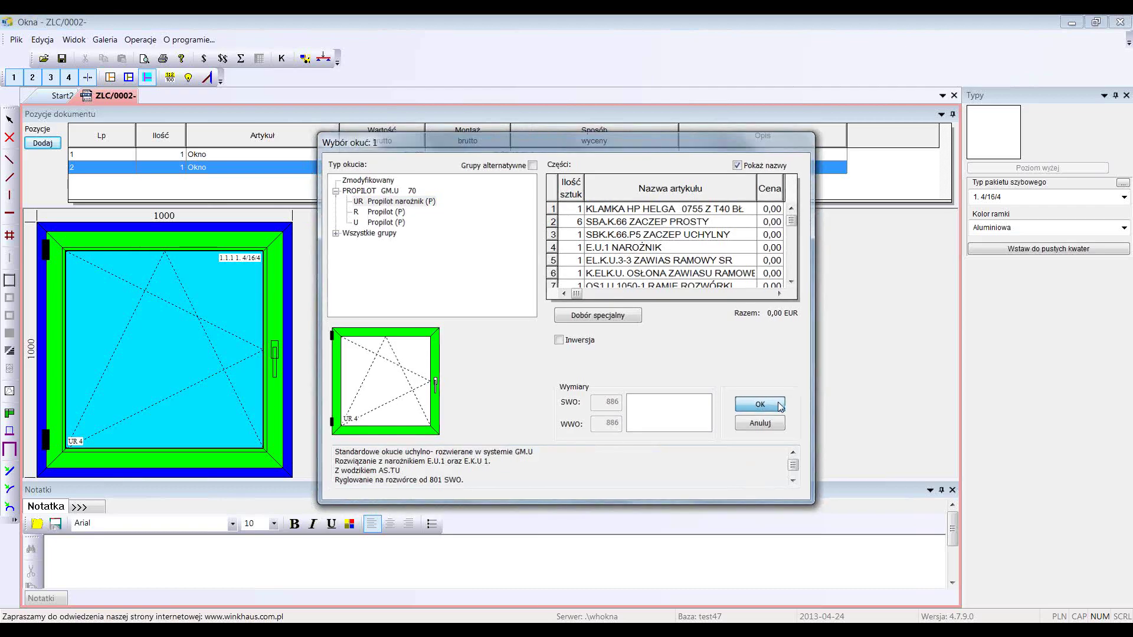
Accept the new pricing for the IDEAL window and bring up its declaration page in the report preview.
left_click(145, 61)
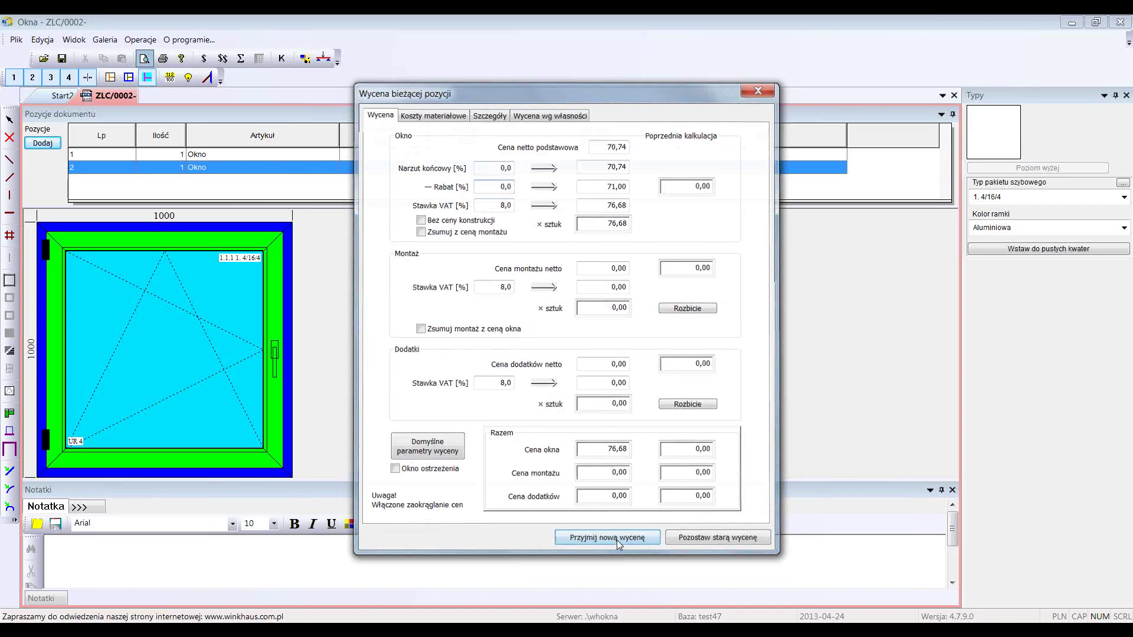
left_click(617, 540)
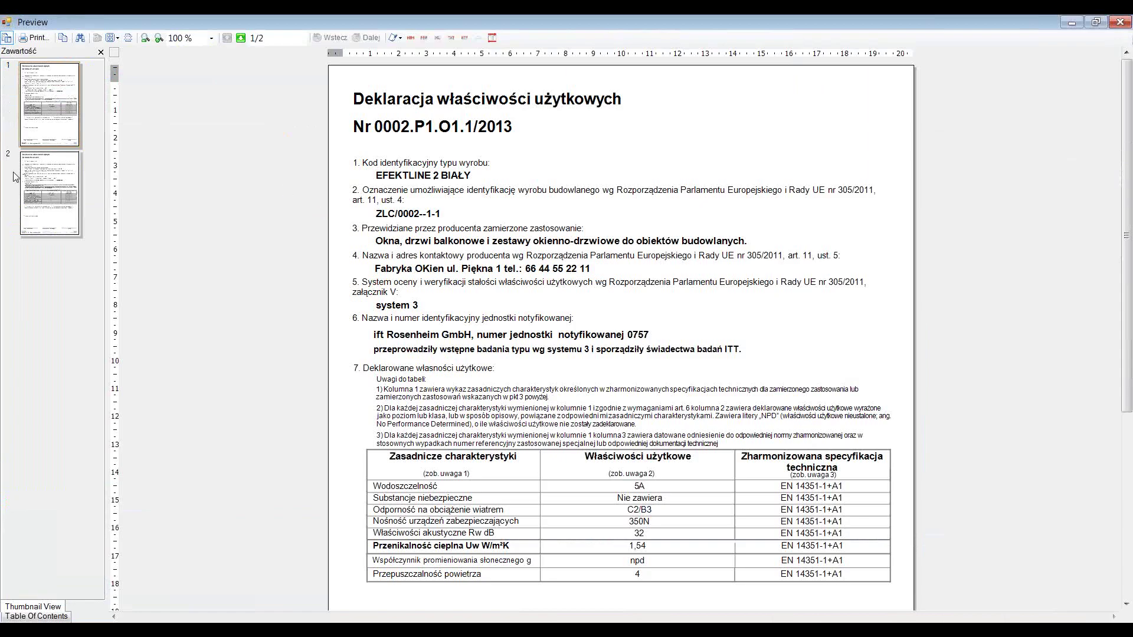
left_click(27, 187)
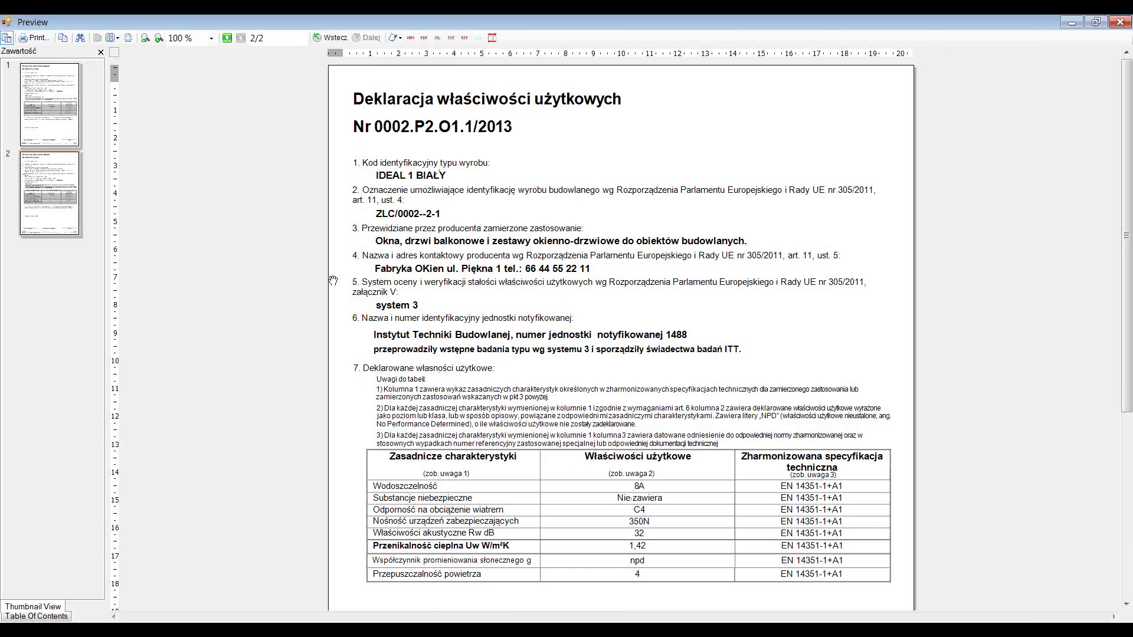
Compare the EFEKTLINE and IDEAL declaration pages, examining the notified body and the water and wind classes.
left_click_drag(65, 124, 175, 232)
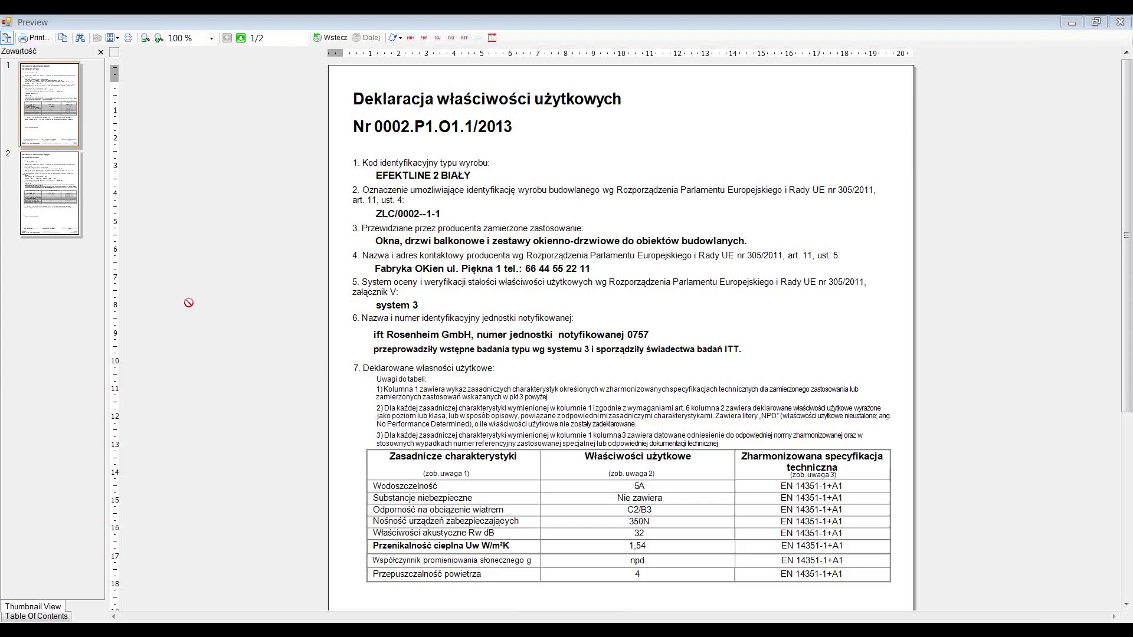
left_click(55, 185)
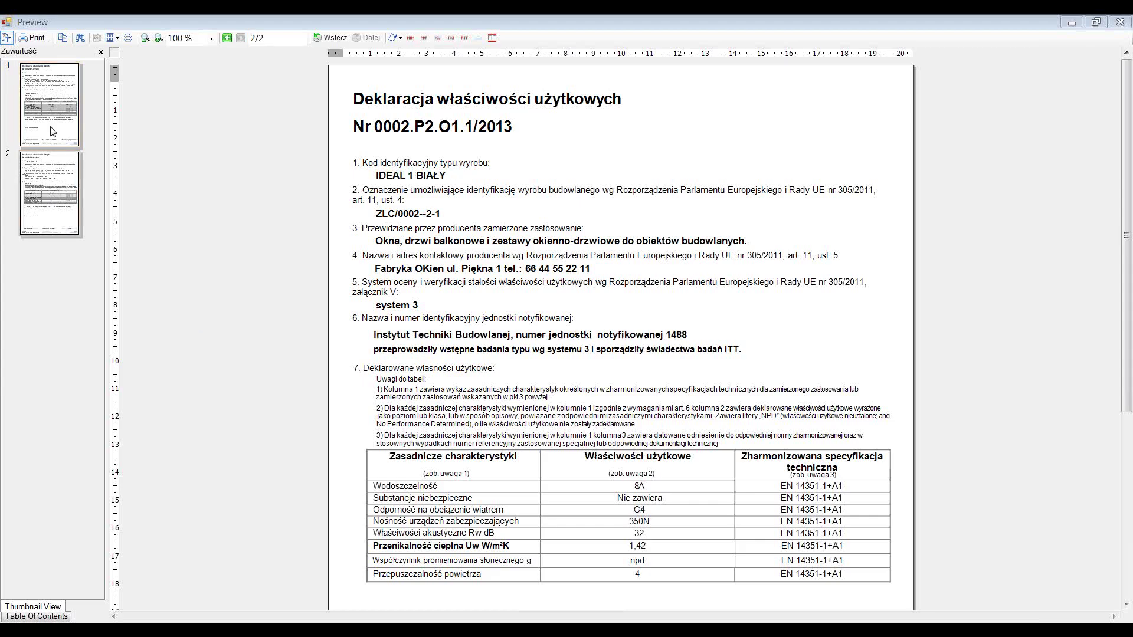
left_click(52, 131)
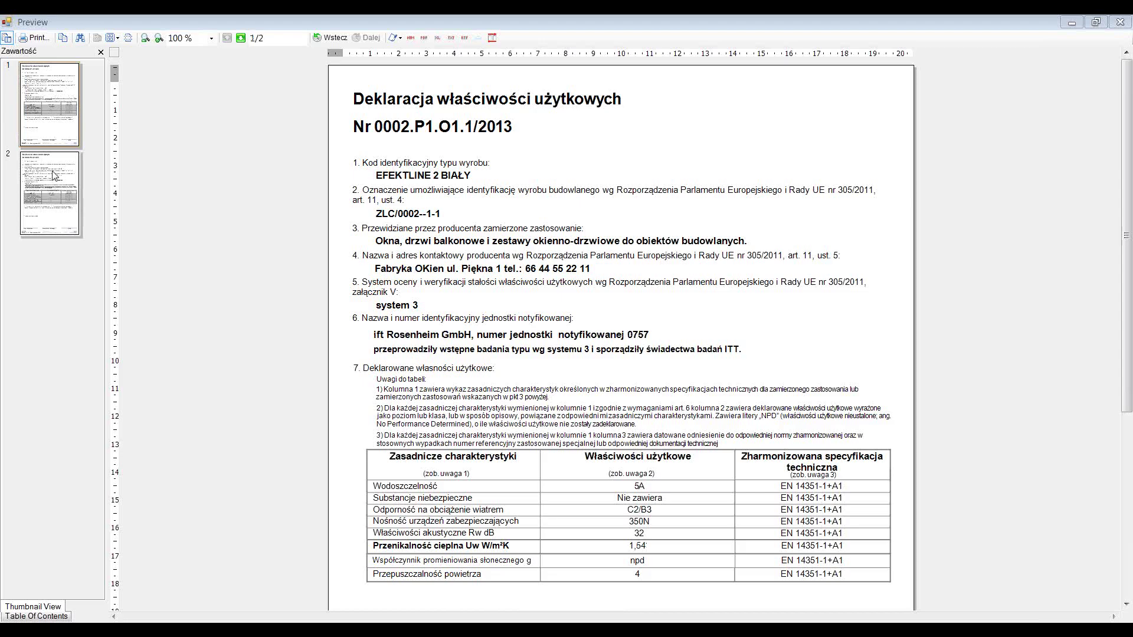
left_click(54, 174)
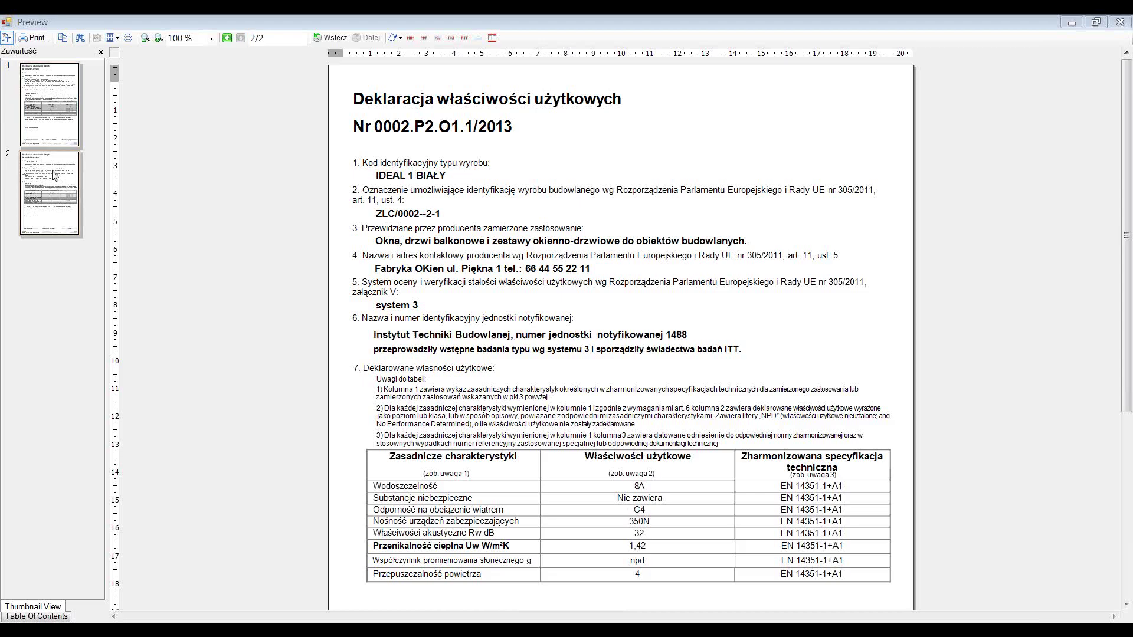